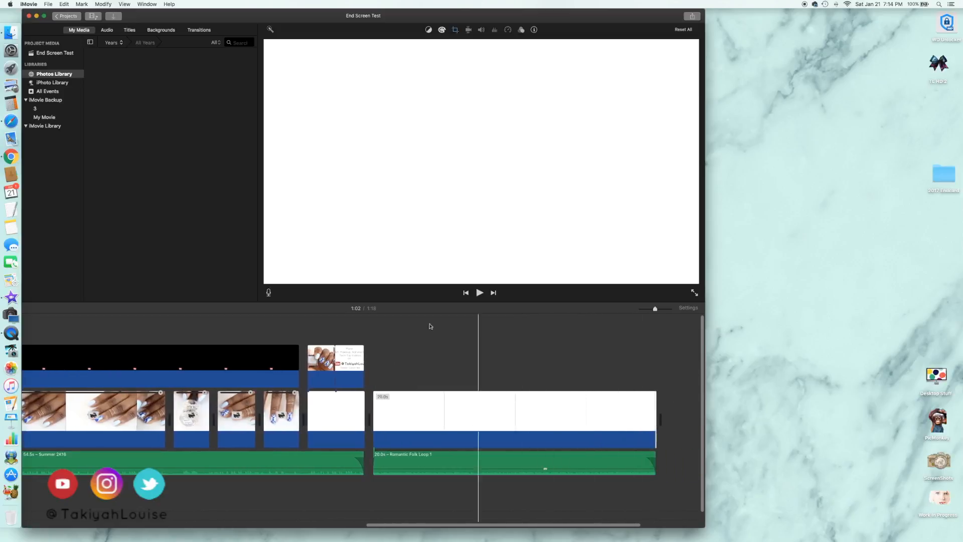
Export the movie to the Desktop as a file named "Endscreen Test 2" and dismiss the share notification
left_click(48, 5)
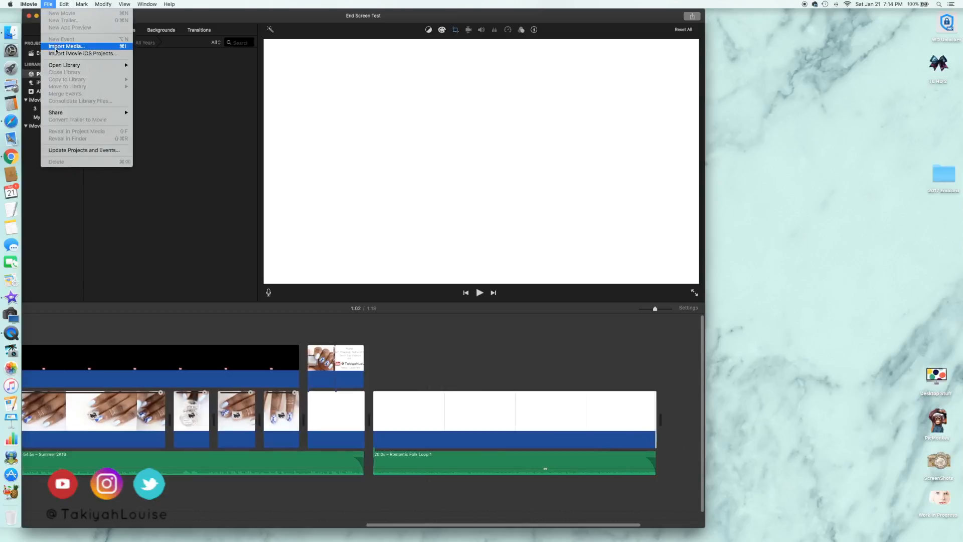
mouse_move(130, 117)
left_click(149, 163)
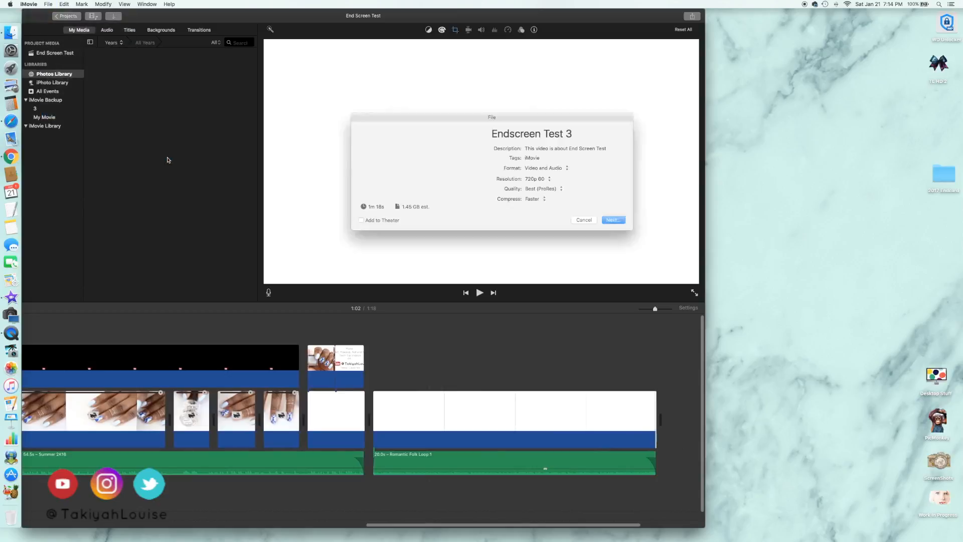
left_click(578, 134)
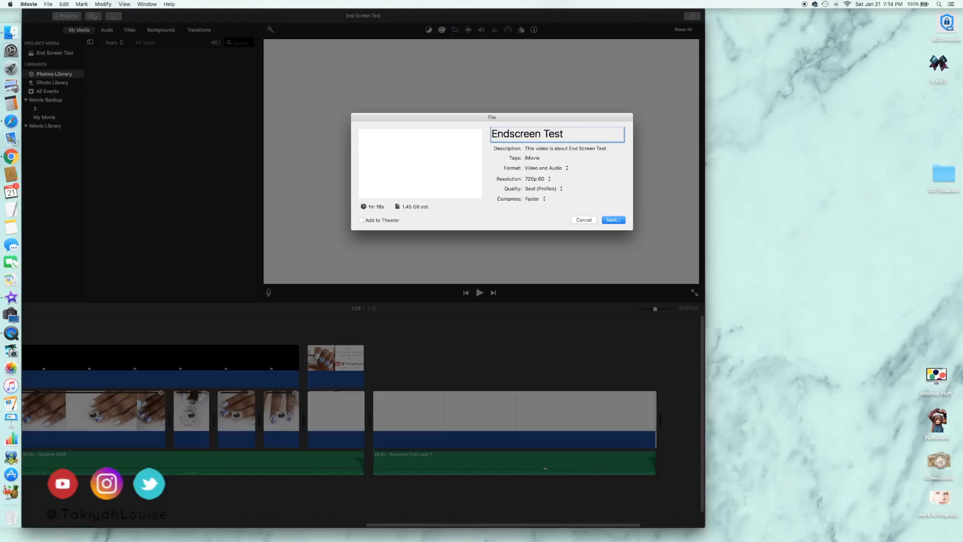
left_click(612, 220)
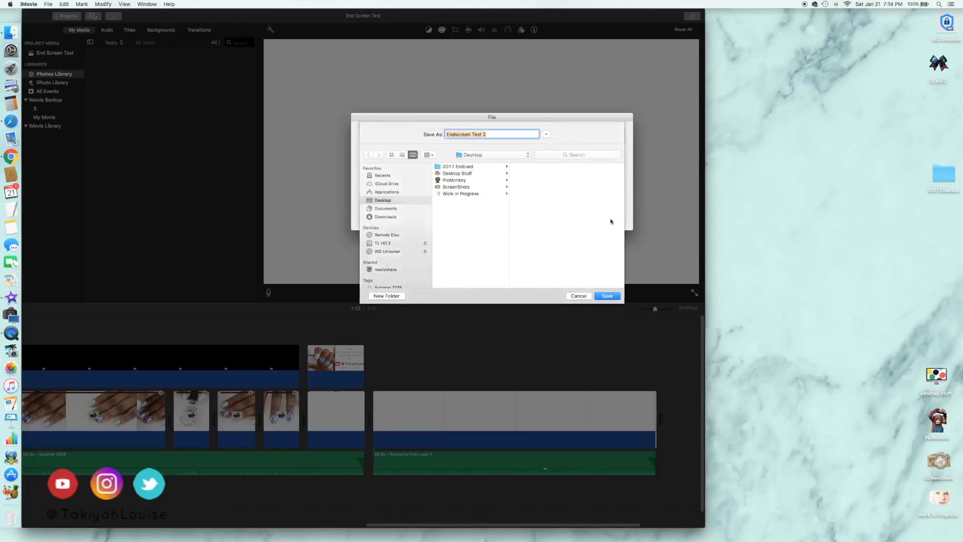
left_click(609, 296)
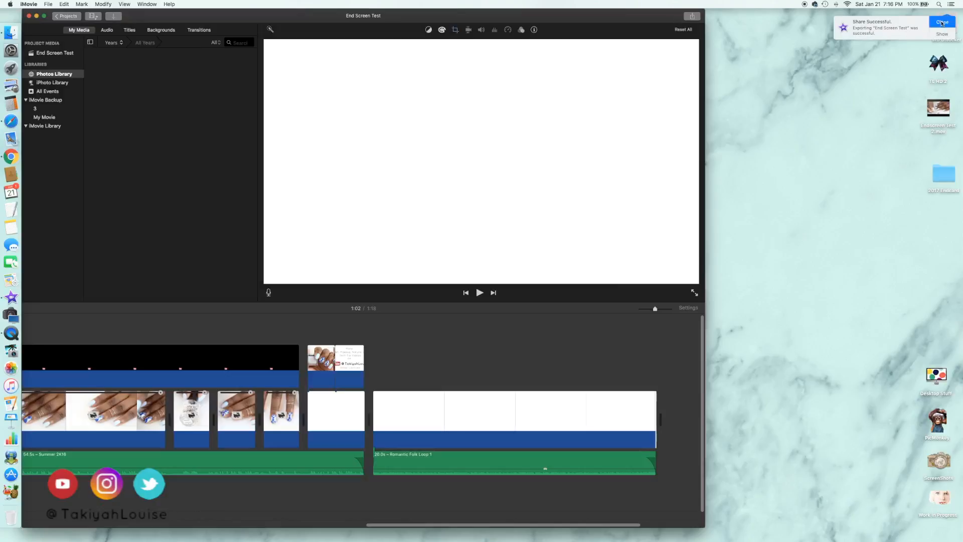
left_click(936, 25)
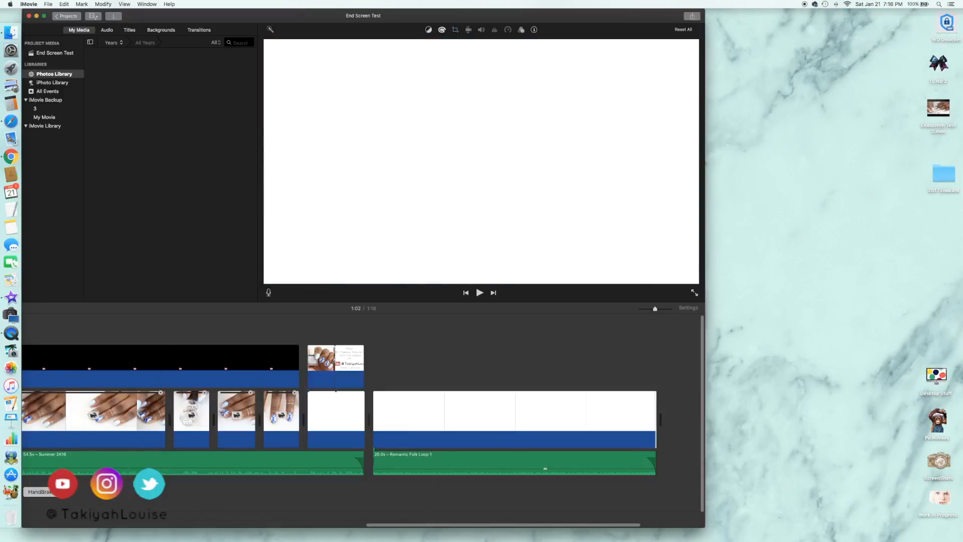
Switch to HandBrake and convert Endscreen Test 2.mov from the Desktop to an MP4 file with the Normal preset
left_click(36, 15)
left_click(12, 491)
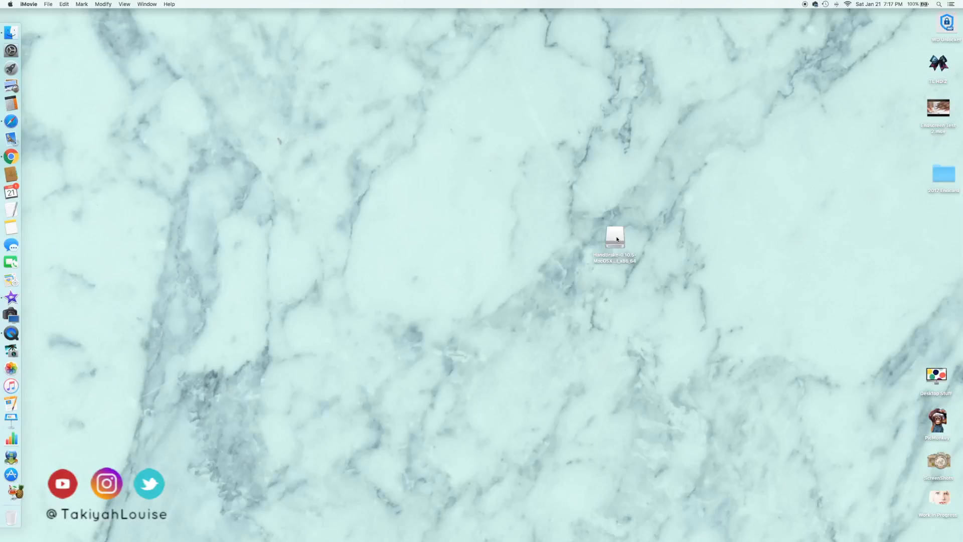
left_click(573, 191)
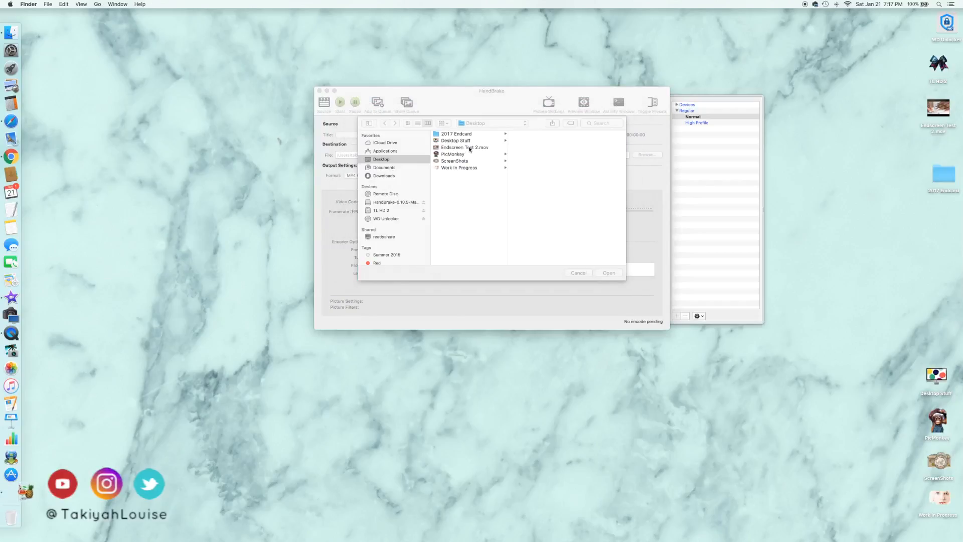
left_click(465, 148)
left_click(609, 273)
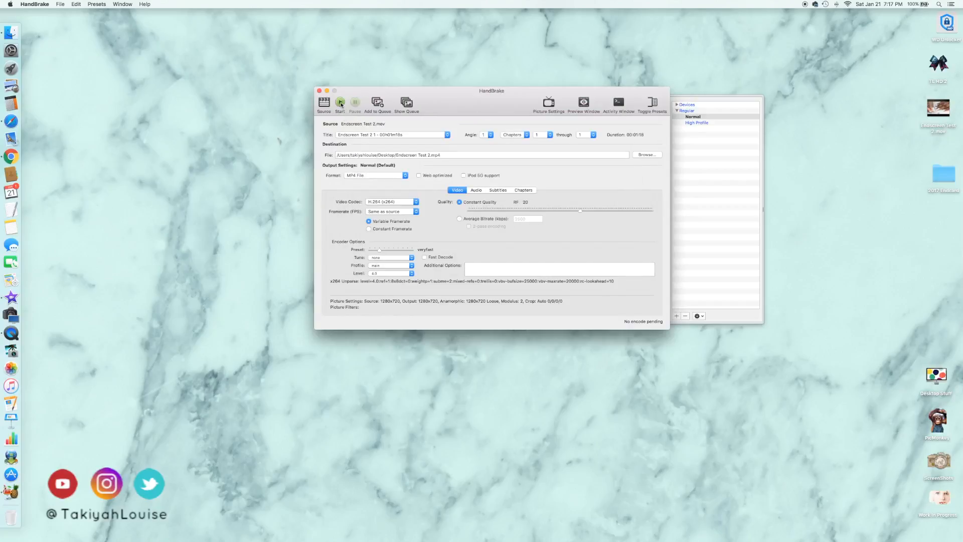
left_click(340, 102)
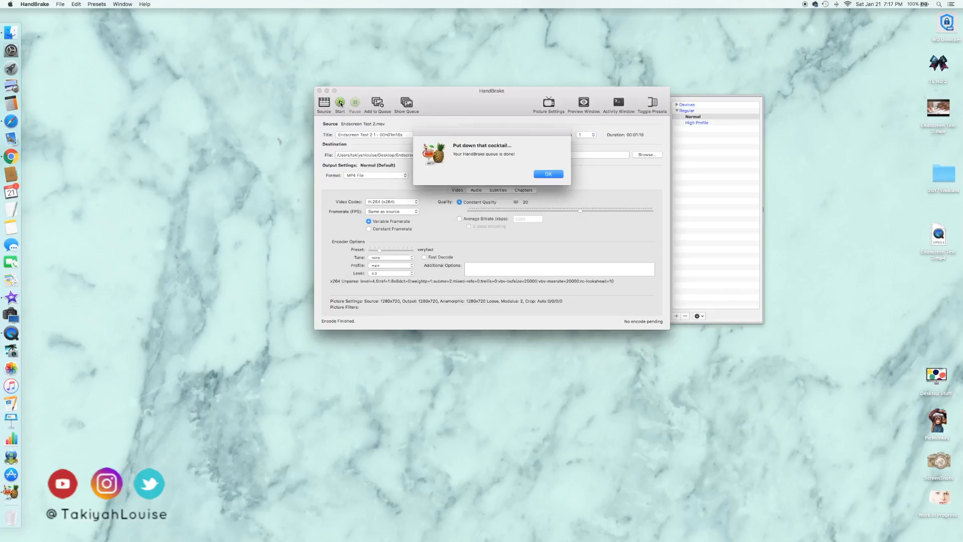
left_click(549, 174)
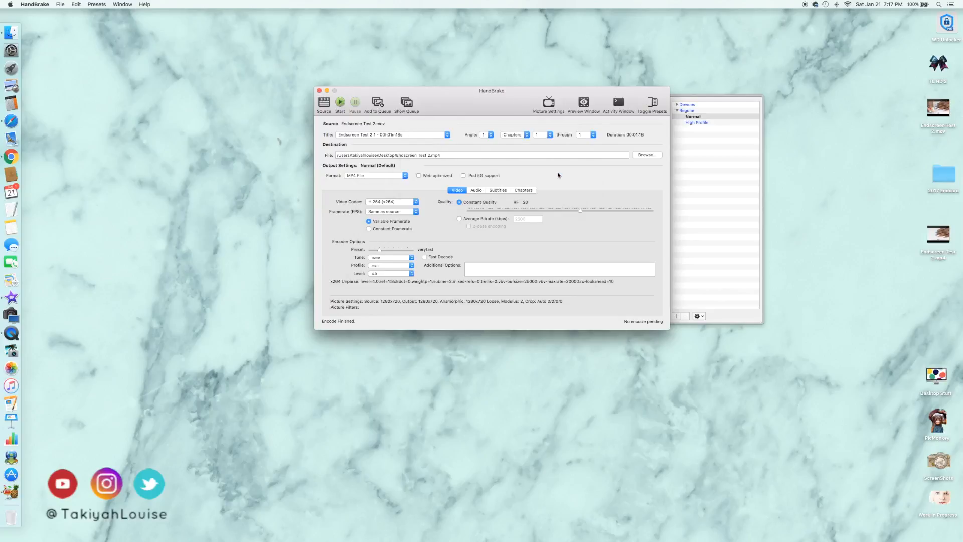
Move the original Endscreen Test 2.mov to the Trash and close the HandBrake window
right_click(942, 131)
left_click(921, 150)
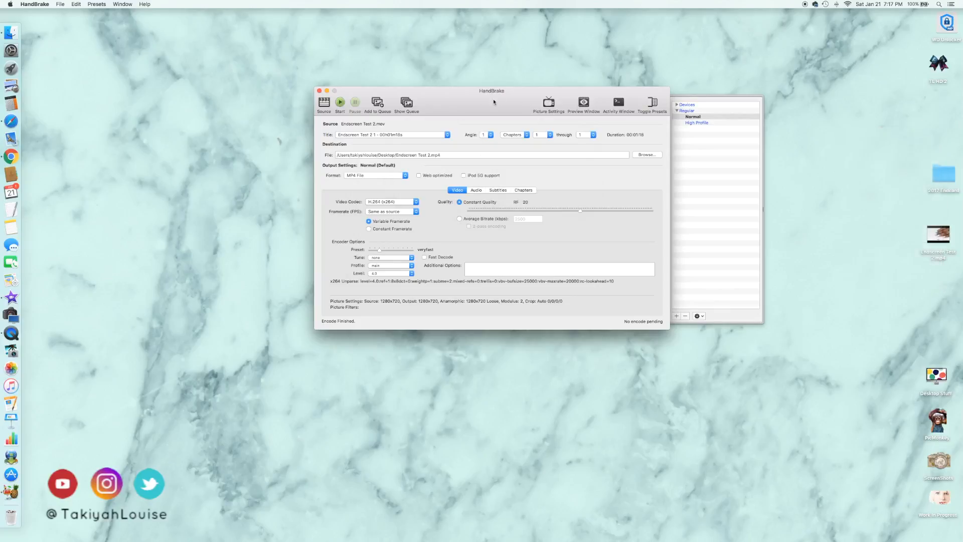
left_click(319, 92)
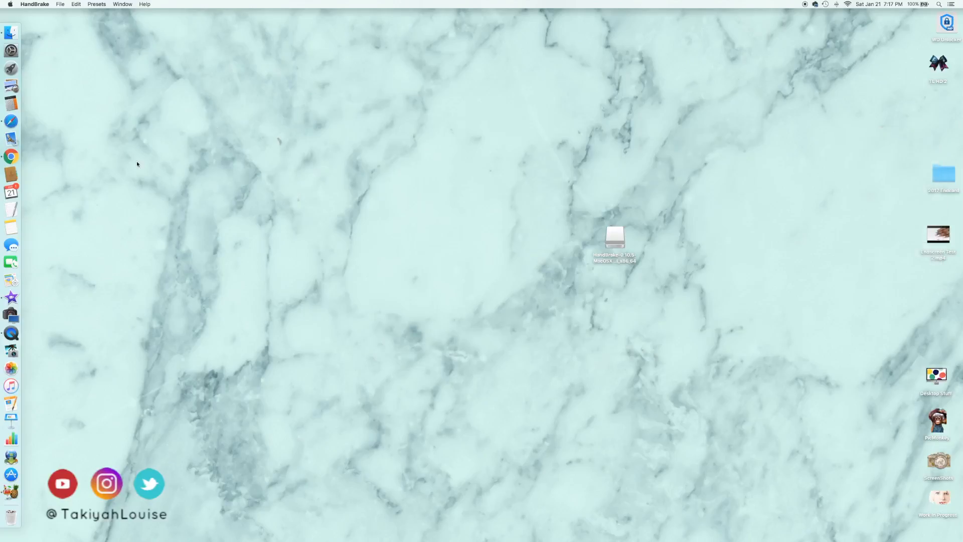
Switch to Safari and upload Endscreen Test 2.mp4 from the Desktop to YouTube as a Private video
left_click(19, 122)
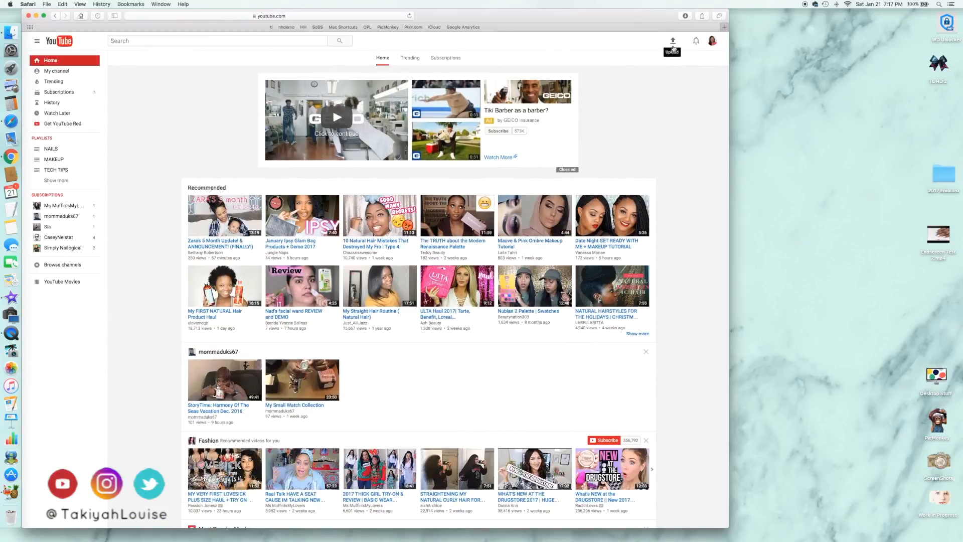
left_click(673, 41)
left_click(331, 161)
left_click(340, 189)
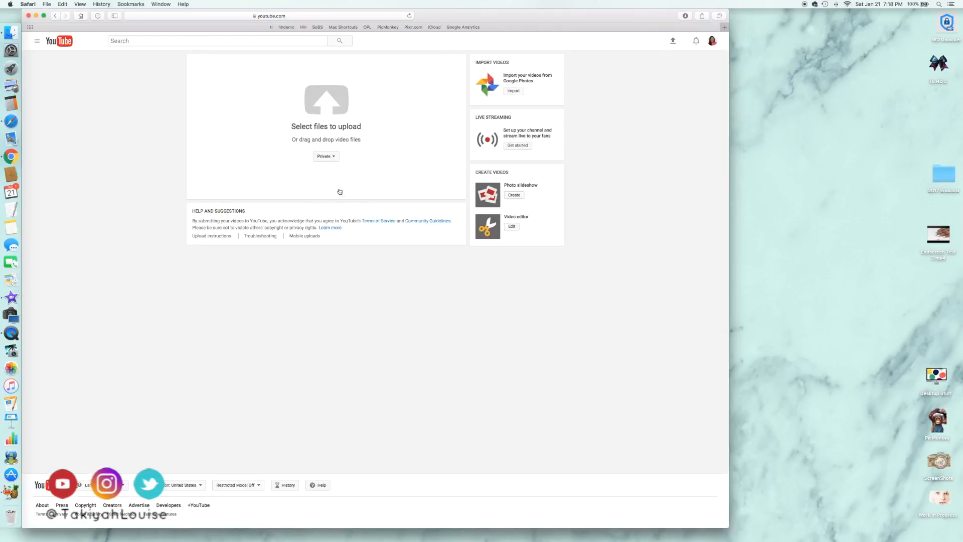
left_click_drag(933, 234, 317, 114)
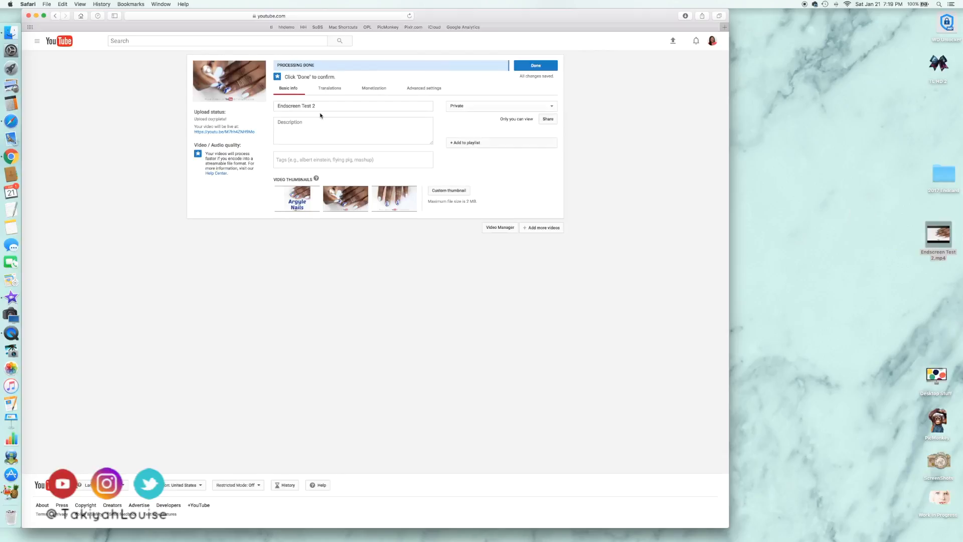
left_click(523, 65)
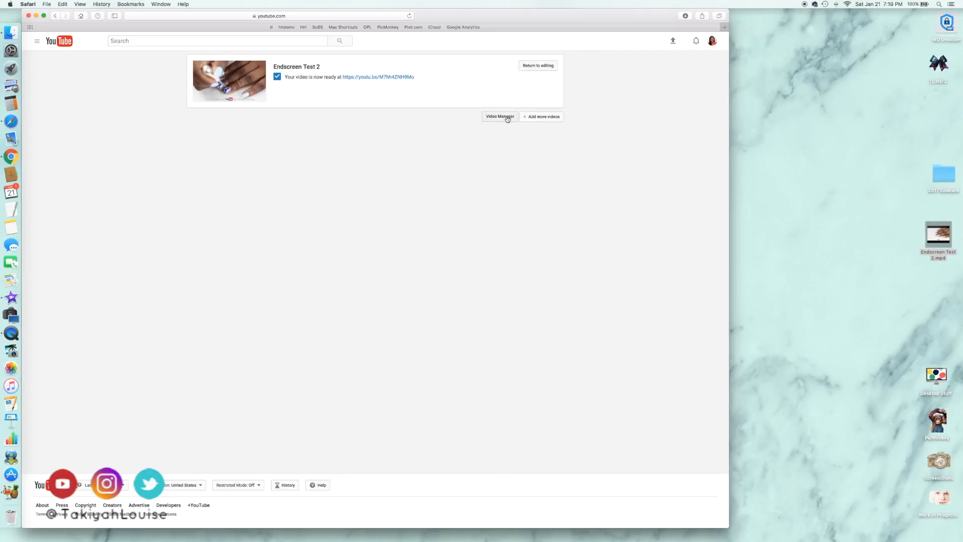
Open the end screen editor for the Endscreen Test 2 video and preview its ending without elements
left_click(506, 117)
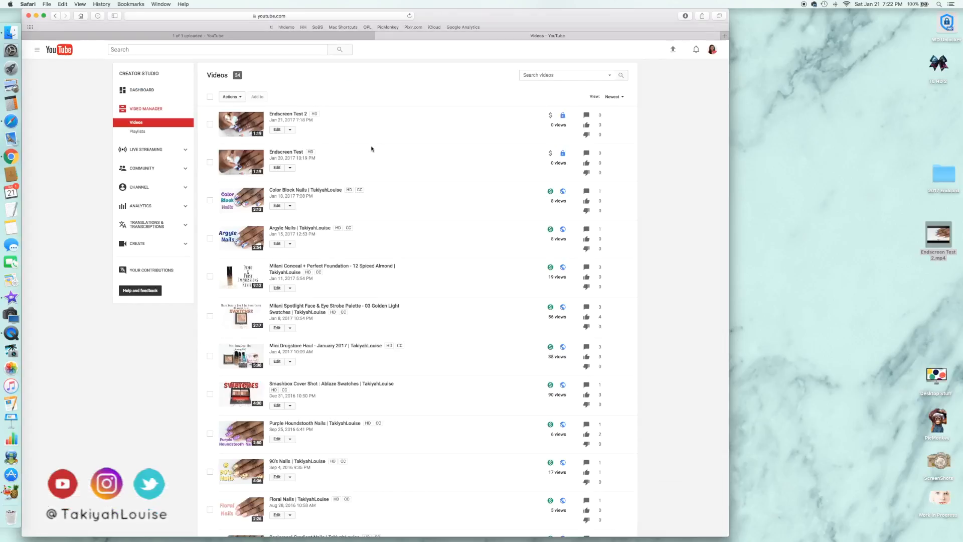
left_click(277, 130)
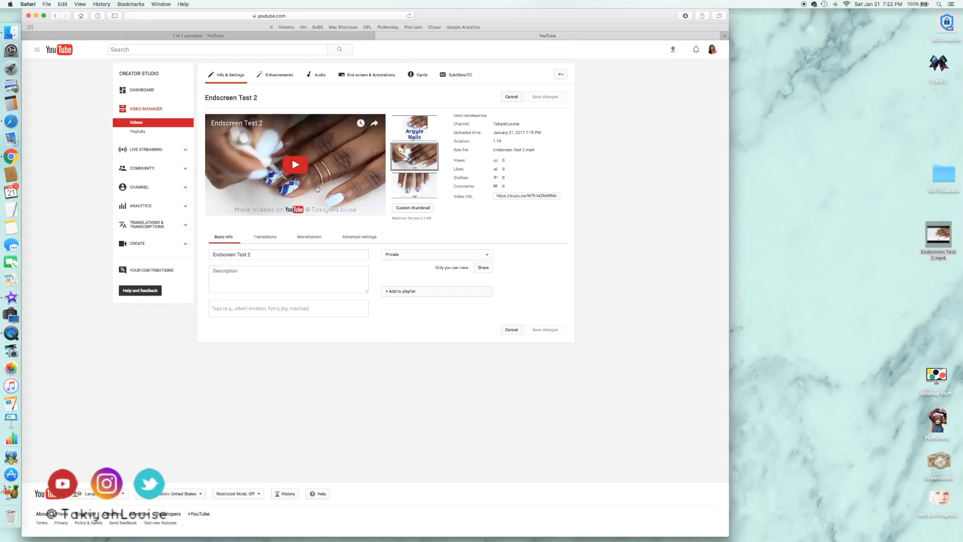
left_click(380, 82)
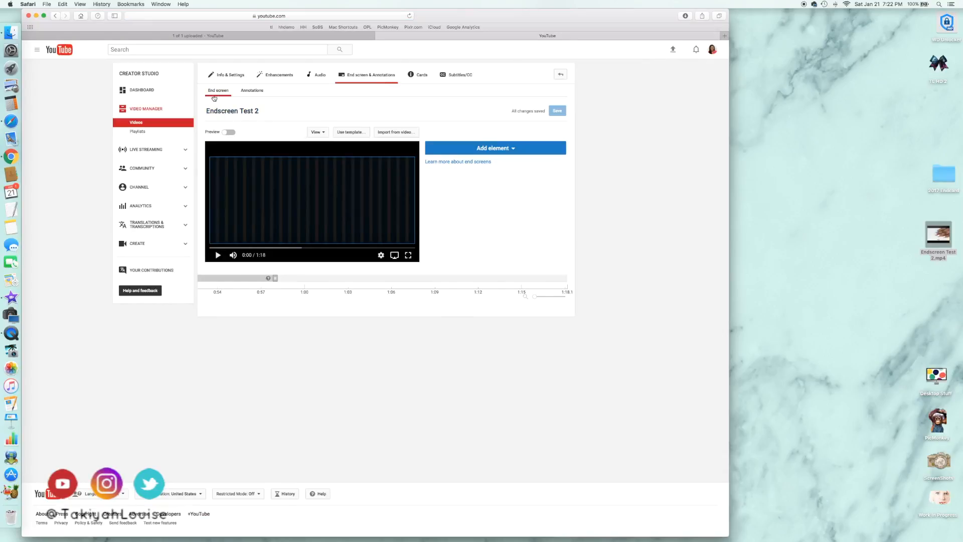
left_click(230, 133)
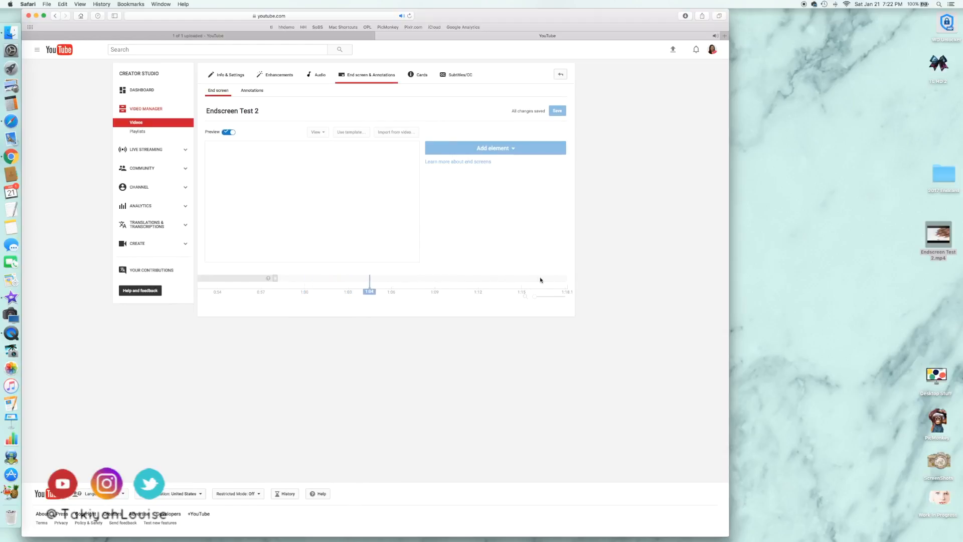
left_click(227, 133)
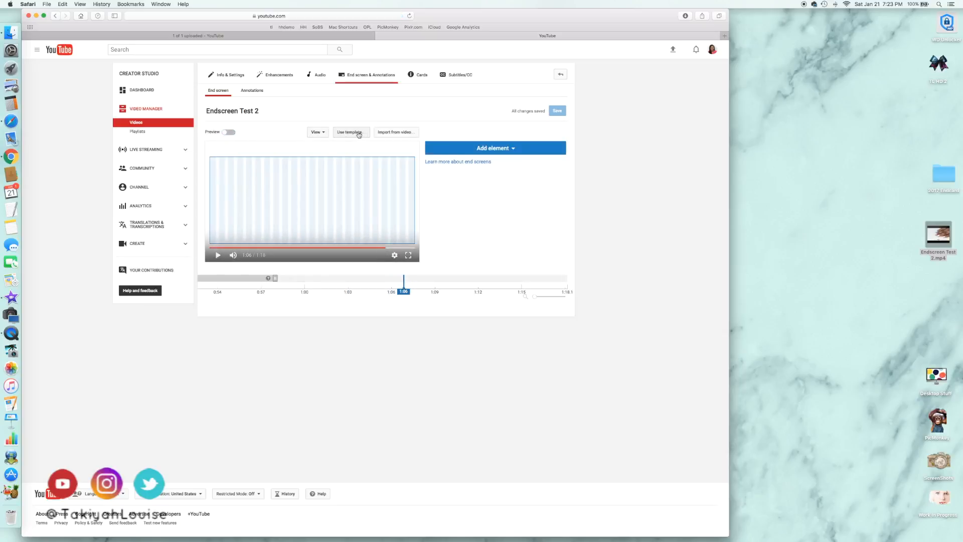
Apply the end screen template with one video and a subscribe element, and preview it
left_click(360, 134)
left_click(305, 253)
left_click(499, 382)
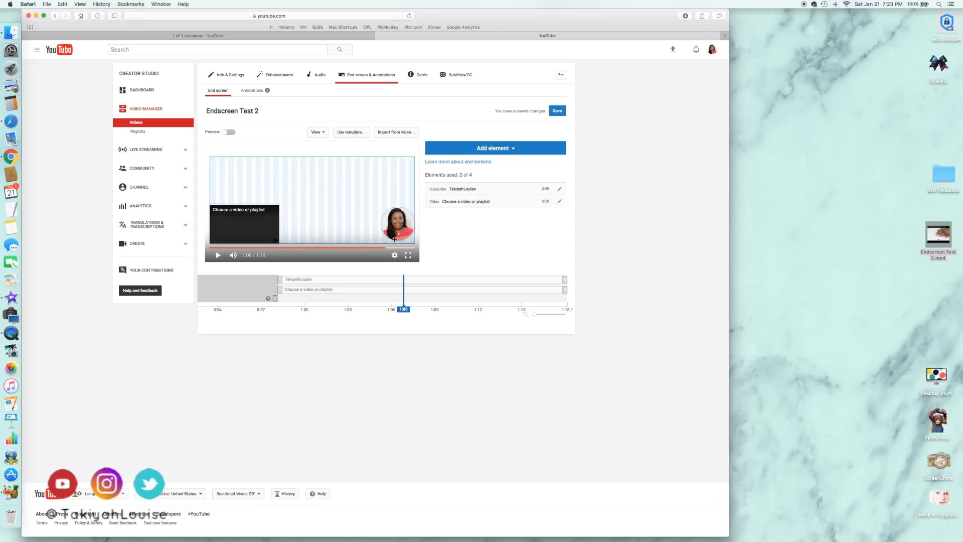
left_click(230, 133)
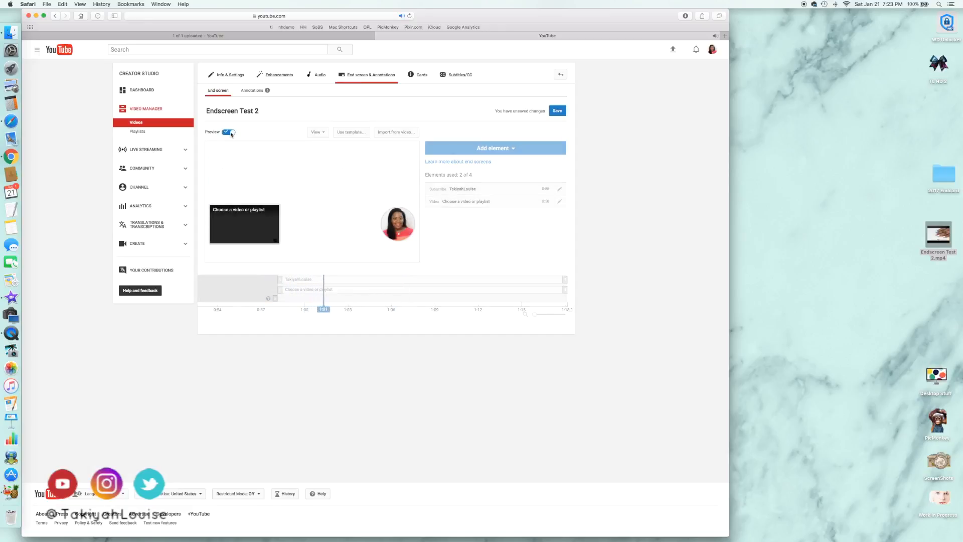
left_click(229, 132)
Replace the layout with the template holding two videos and a subscribe element, and preview it
left_click(351, 132)
scroll(376, 280, "down", 5)
left_click(401, 271)
left_click(500, 382)
left_click(229, 132)
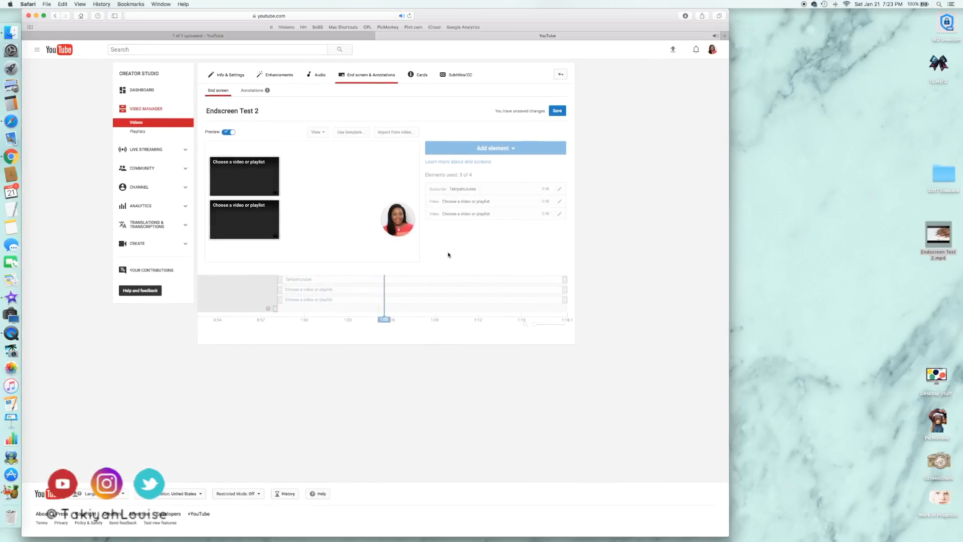
left_click(228, 132)
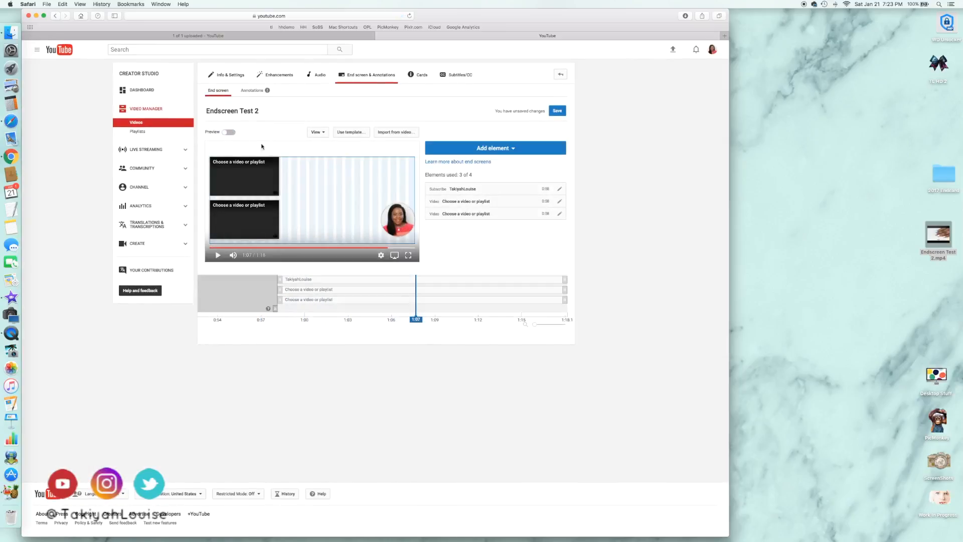
Delete the subscribe element and both video elements of the template from the end screen
left_click(560, 189)
left_click(400, 300)
left_click(559, 189)
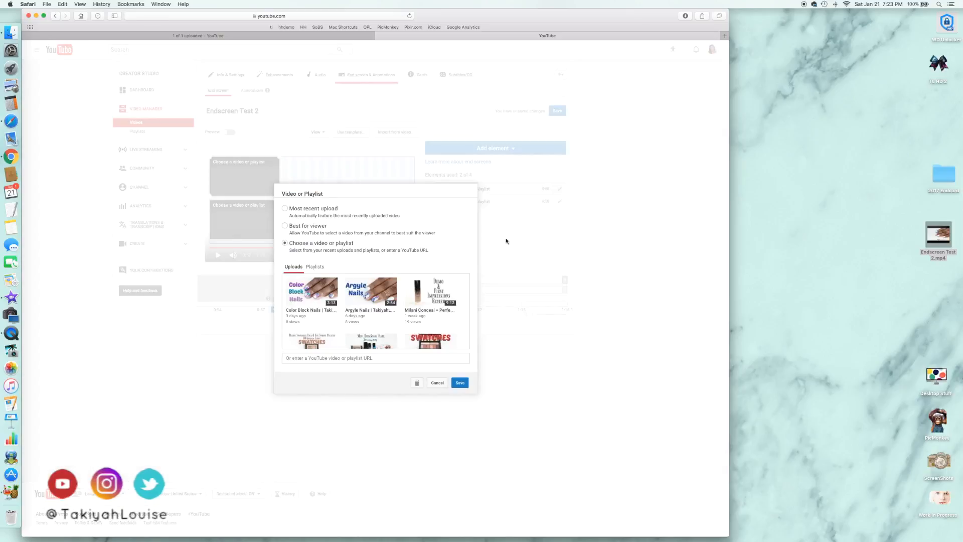
left_click(417, 383)
left_click(560, 189)
left_click(418, 383)
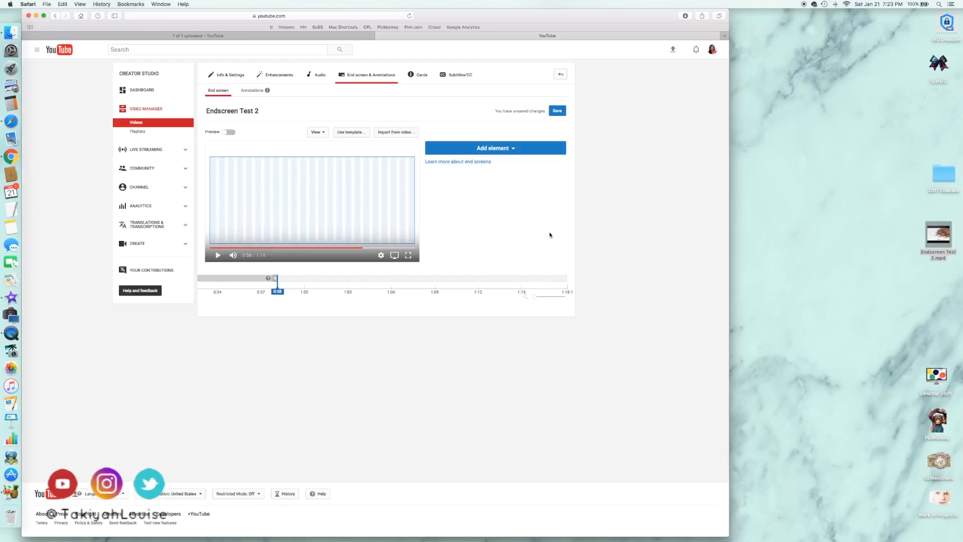
Add a Most recent upload video element and place it in the lower-right corner of the video frame
left_click(523, 150)
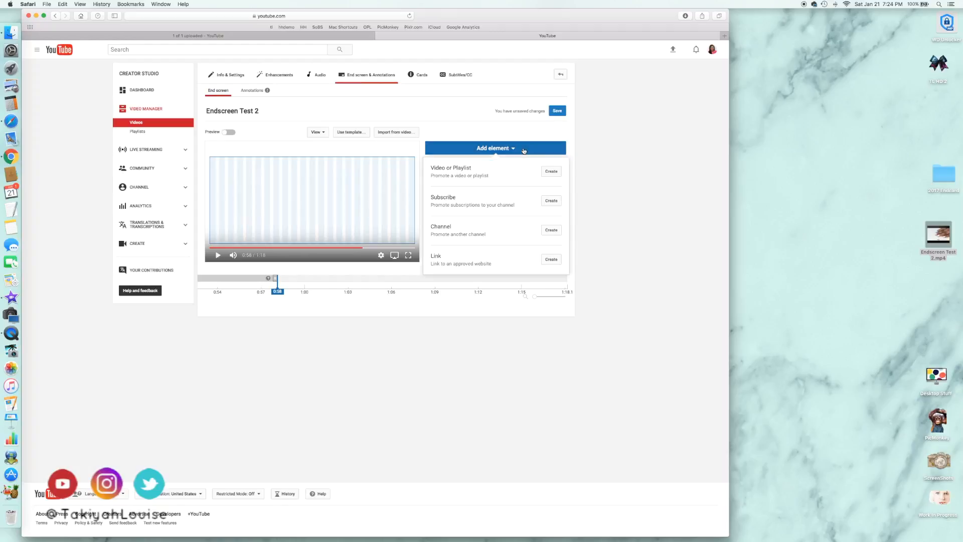
left_click(551, 172)
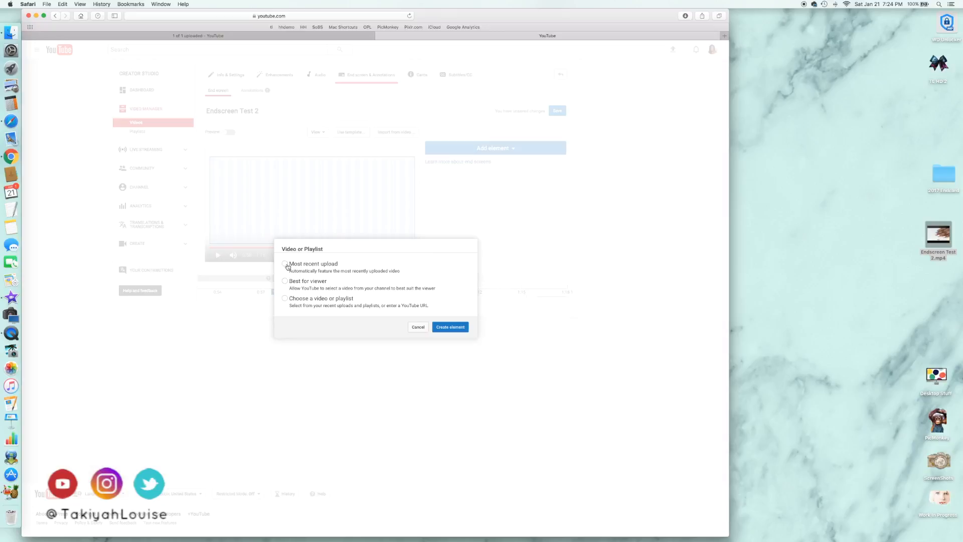
left_click(448, 327)
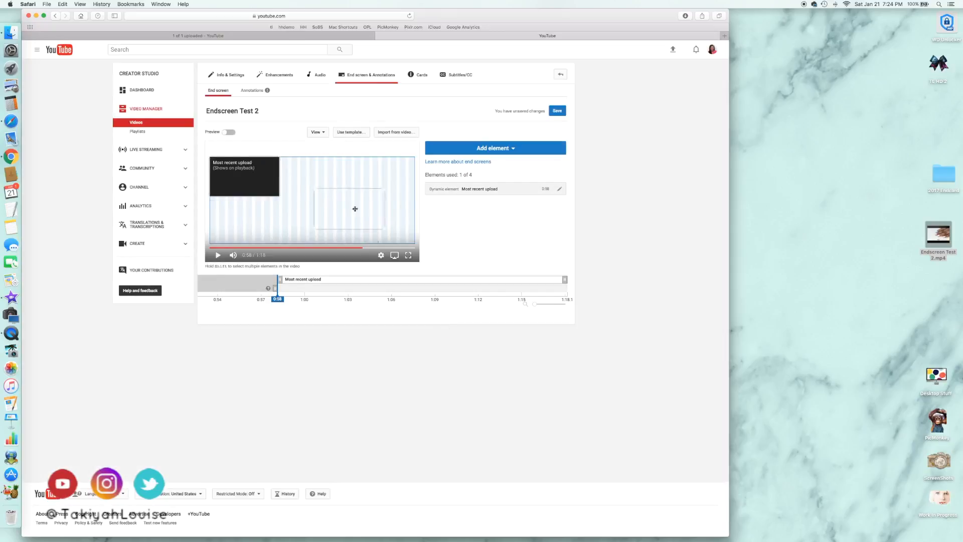
left_click_drag(380, 218, 384, 222)
Add a Best for viewer video element and place it directly above the Most recent upload element
left_click(496, 148)
left_click(553, 173)
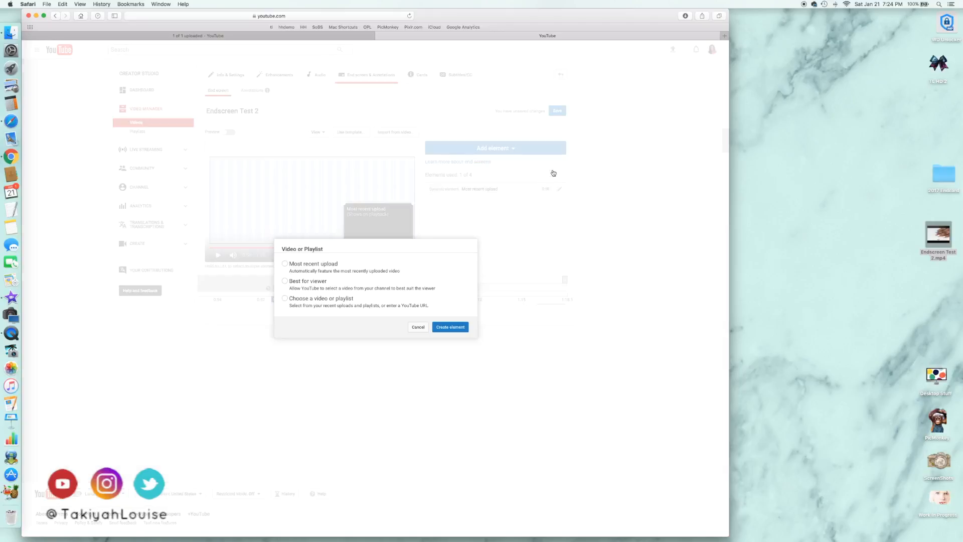
left_click(285, 281)
left_click(450, 327)
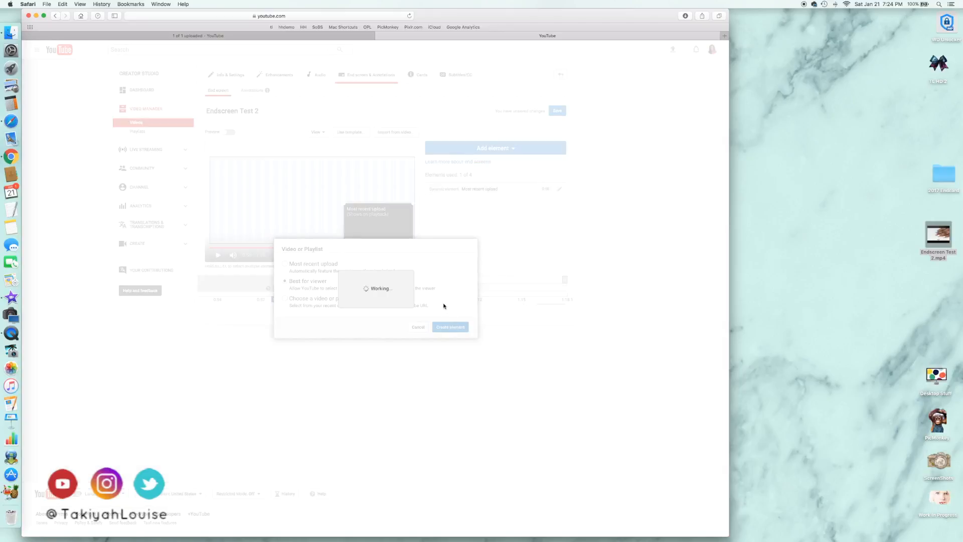
left_click_drag(359, 185, 396, 185)
Add a Subscribe element in the lower-left corner of the video frame and select the Most recent upload element
left_click(495, 148)
left_click(550, 201)
left_click_drag(228, 175, 223, 227)
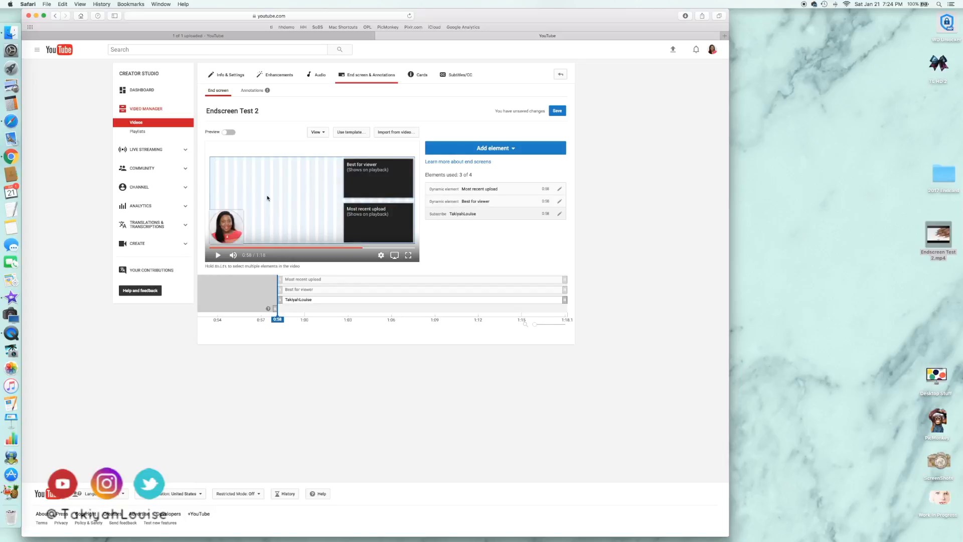
left_click(388, 230)
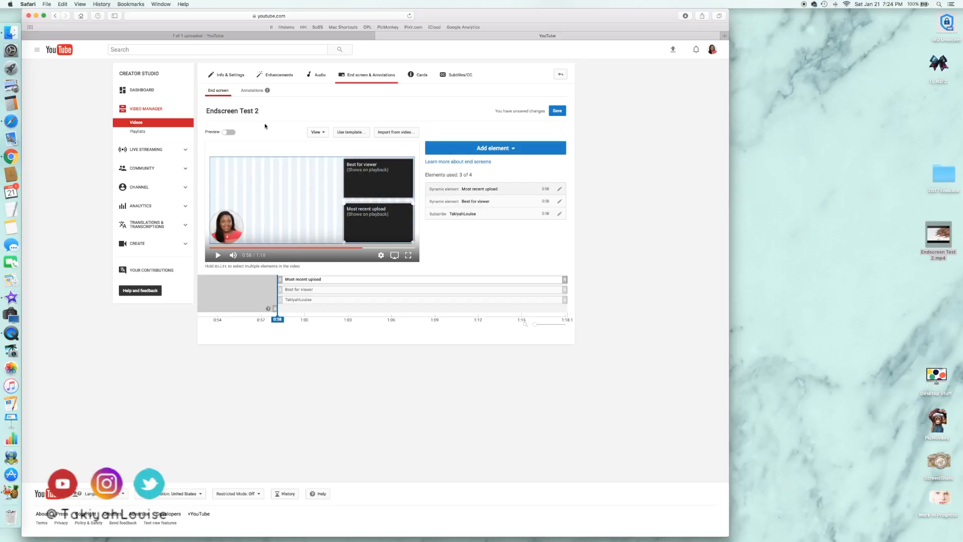
Play the end screen preview, check the elements and the Subscribe pop-up, and turn the preview off
left_click(234, 133)
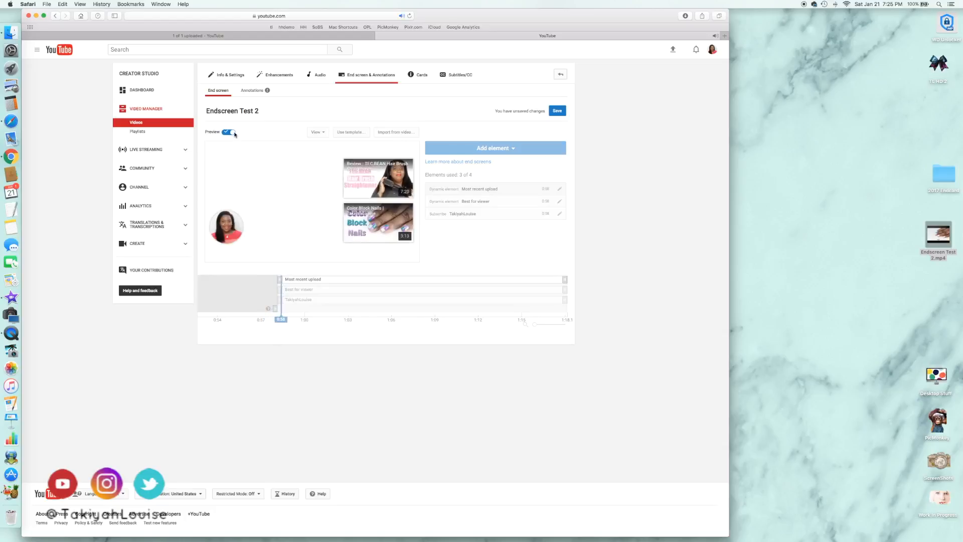
mouse_move(232, 225)
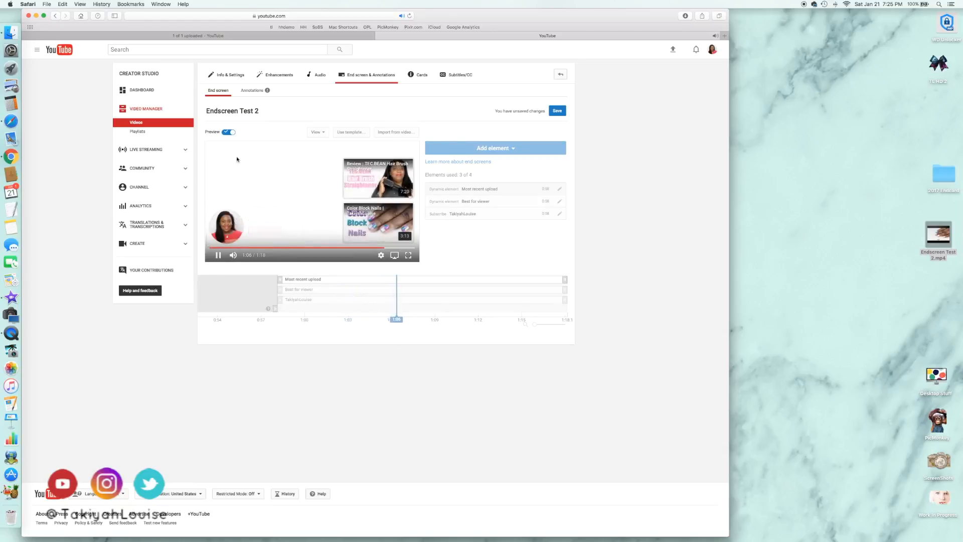
left_click(229, 132)
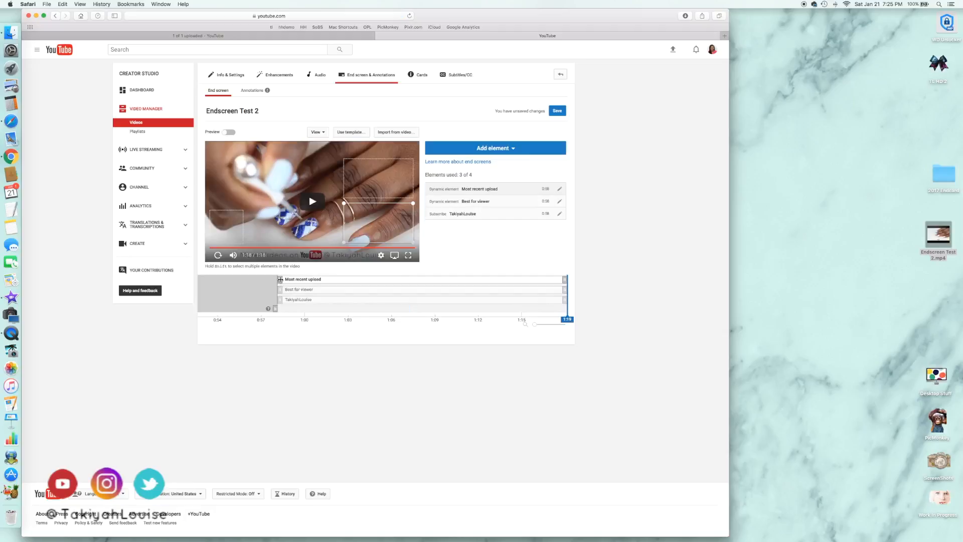
Try a 1:01 start time for the Most recent upload element in the preview and restore its start to 0:58
left_click_drag(280, 280, 331, 279)
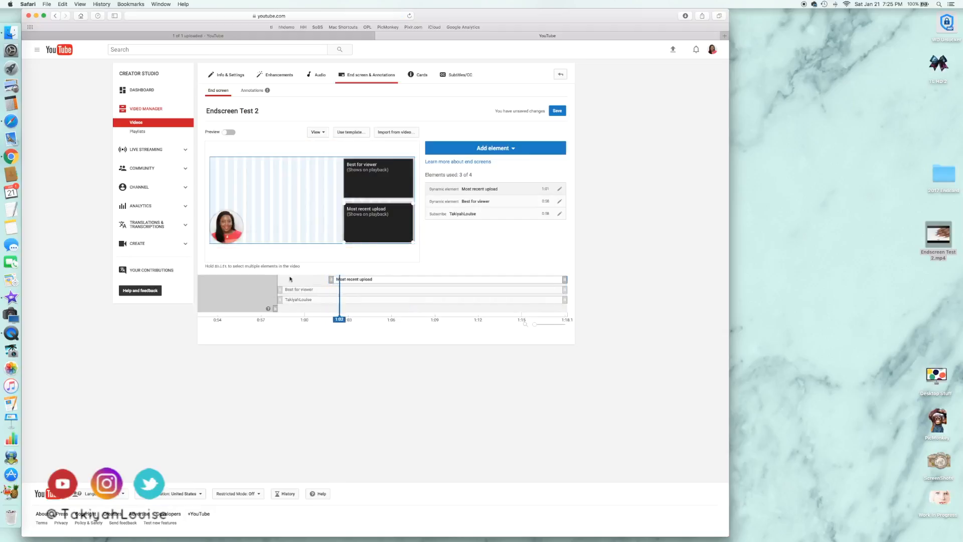
left_click(229, 133)
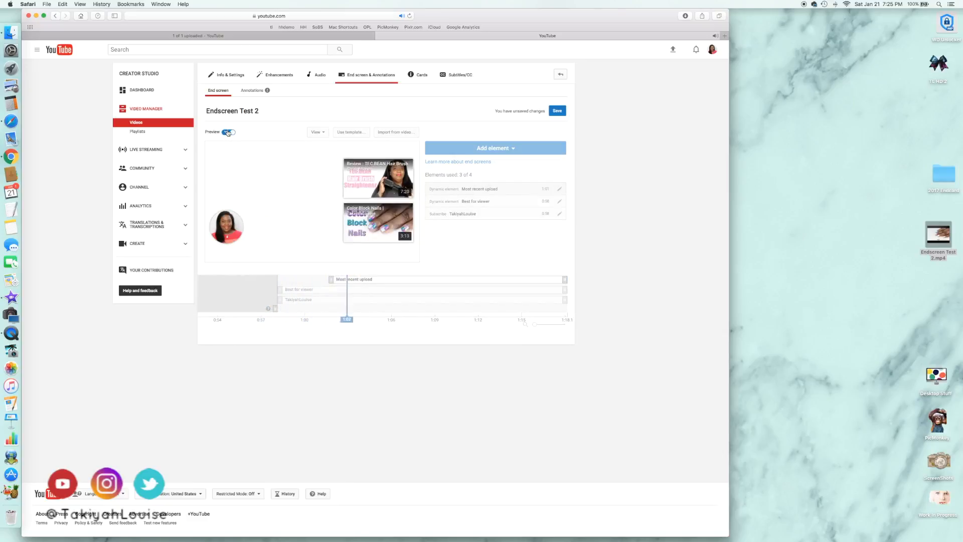
left_click(228, 133)
left_click_drag(330, 279, 276, 280)
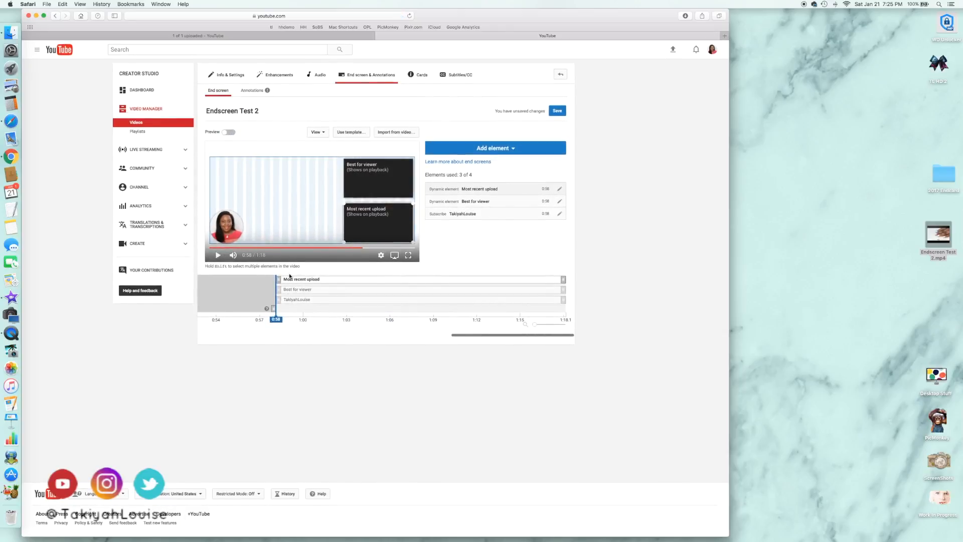
Preview the end screen with the Subscribe box expanded and capture a screenshot of the video frame
left_click(231, 132)
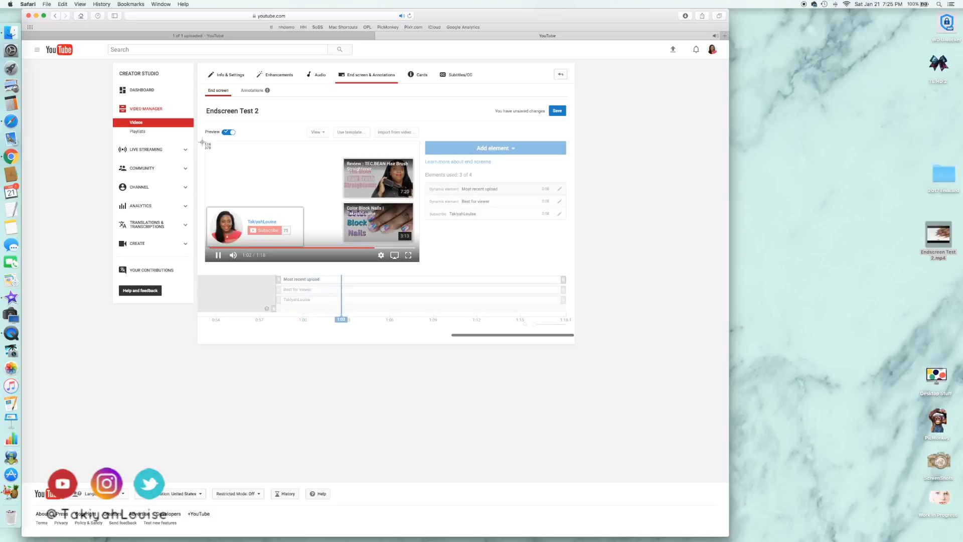
left_click_drag(206, 141, 420, 264)
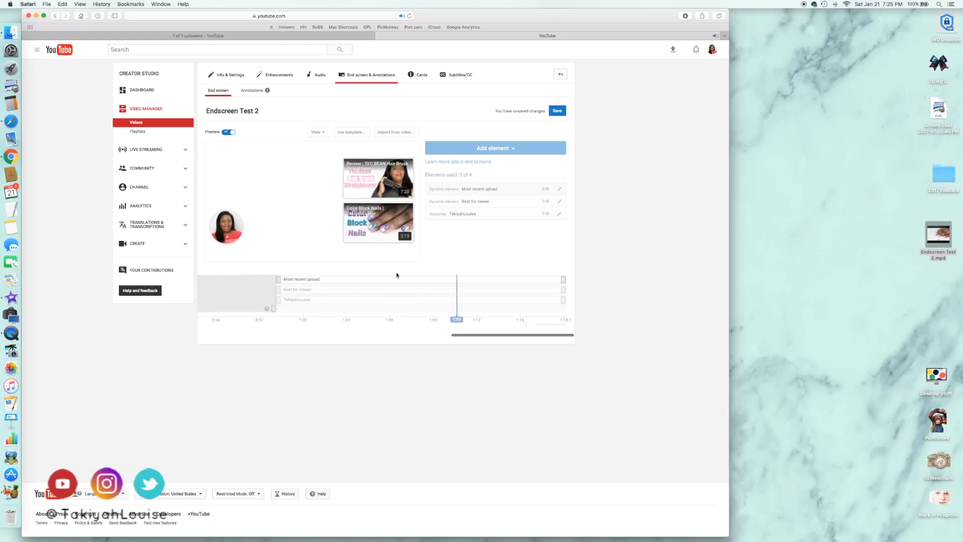
left_click(227, 133)
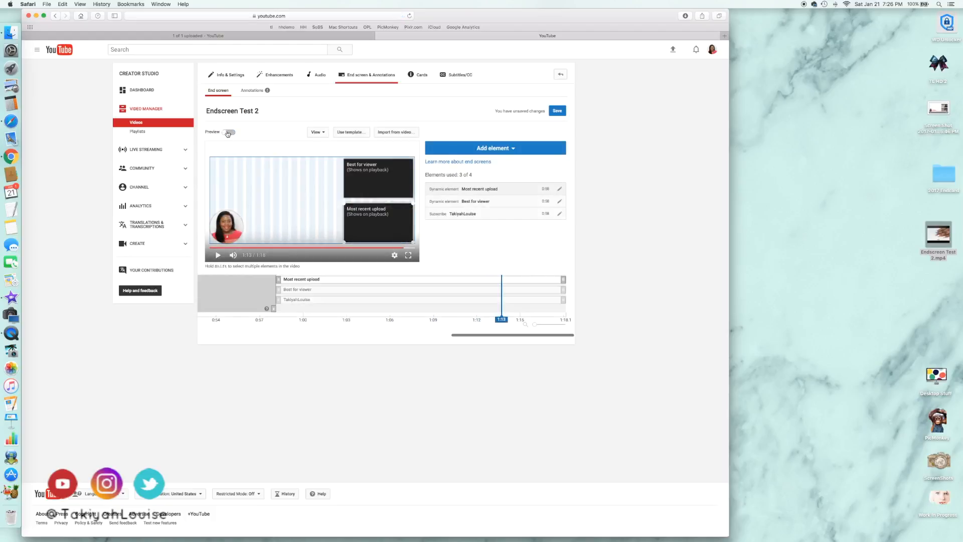
Minimize the YouTube window, switch to PicMonkey in Chrome and create a blank design with a custom canvas size
left_click(37, 16)
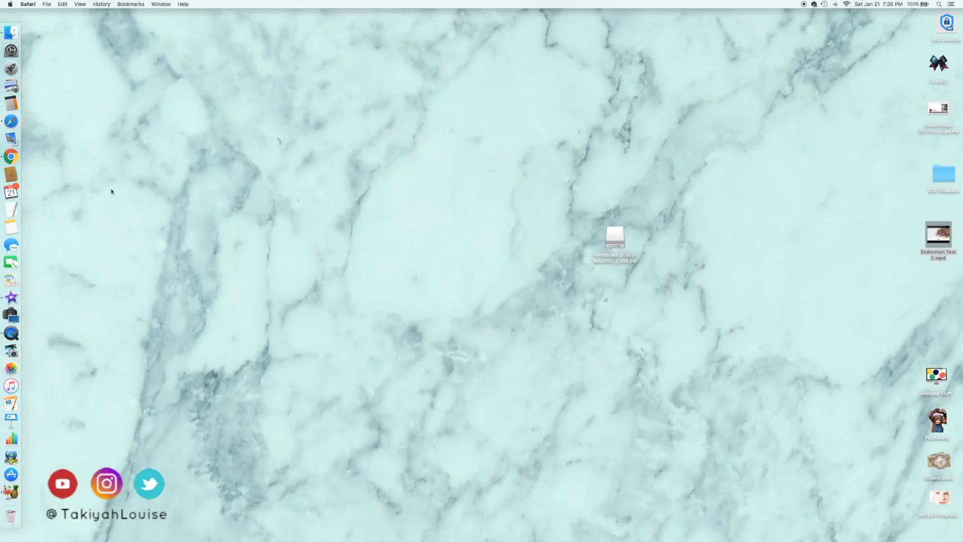
left_click(11, 157)
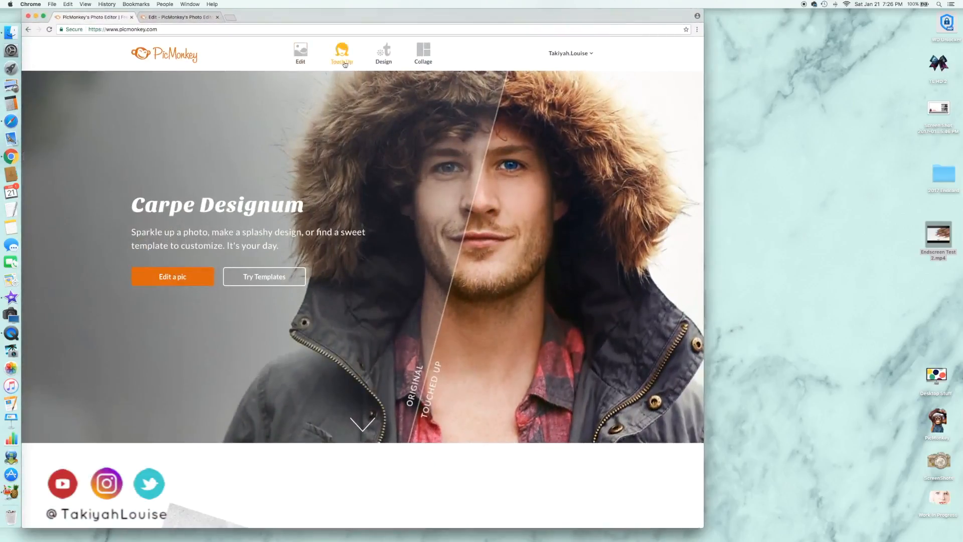
left_click(383, 52)
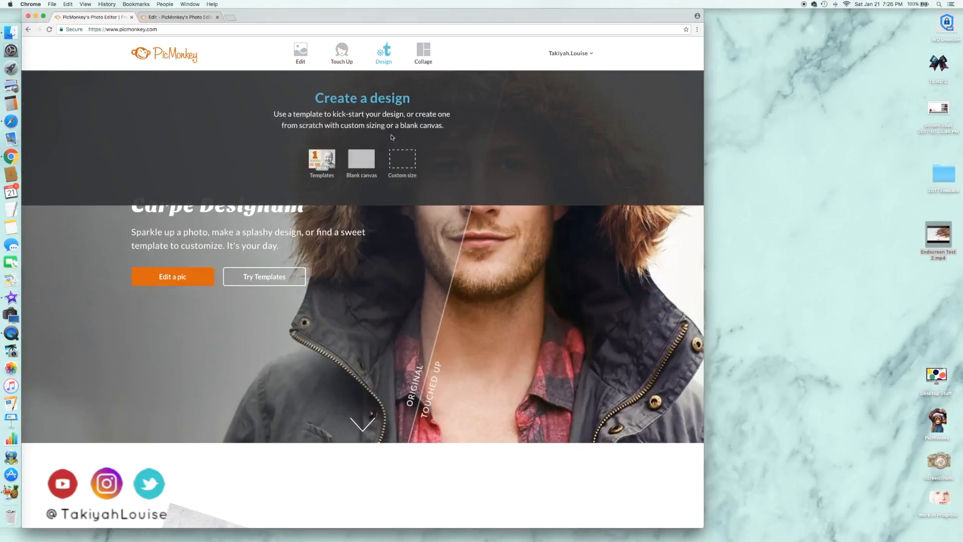
left_click(403, 165)
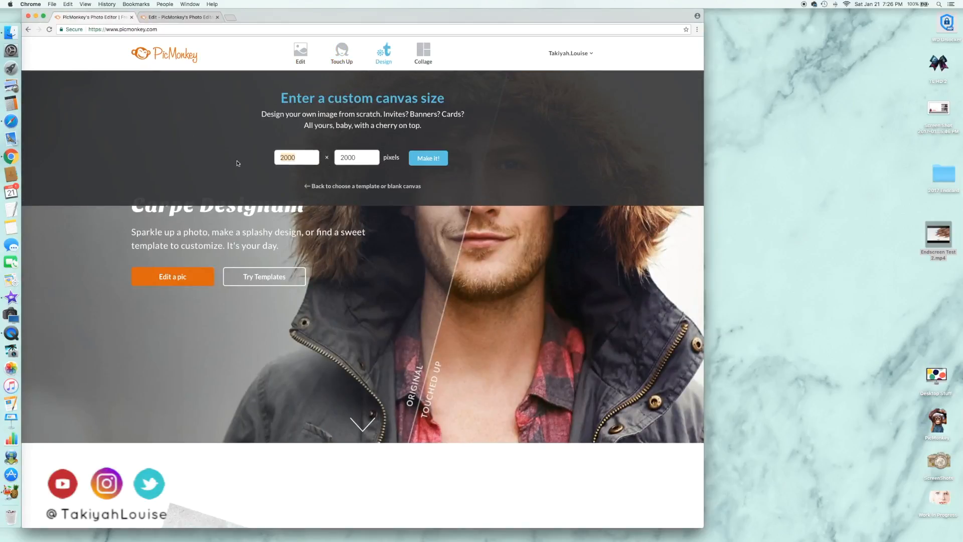
key("Tab")
left_click(441, 159)
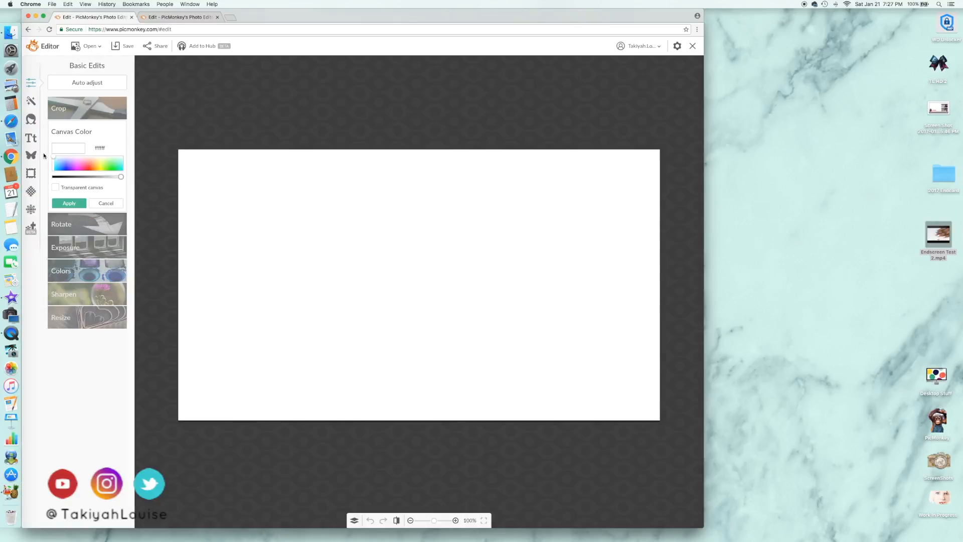
Add the end screen screenshot from the Desktop as an overlay and enlarge it to fill the whole canvas
left_click(33, 157)
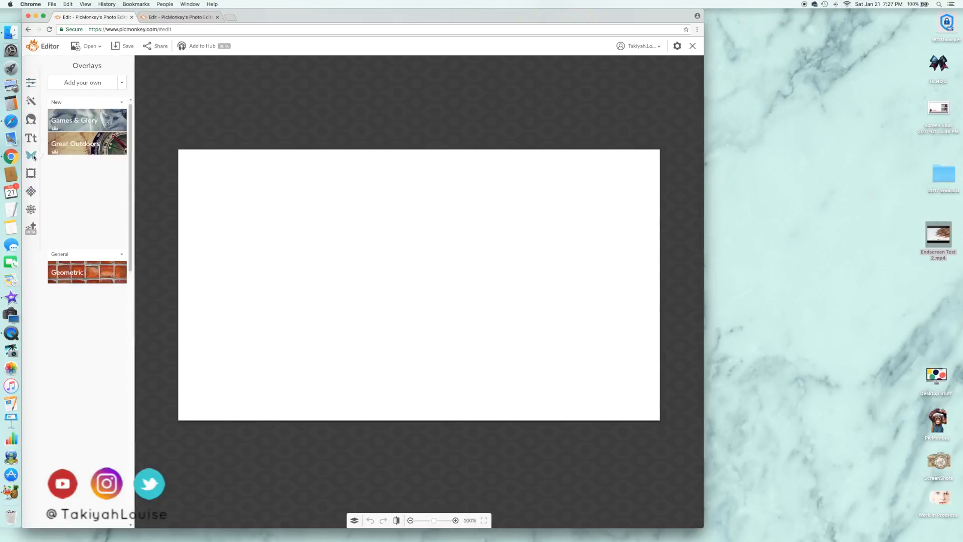
left_click(66, 83)
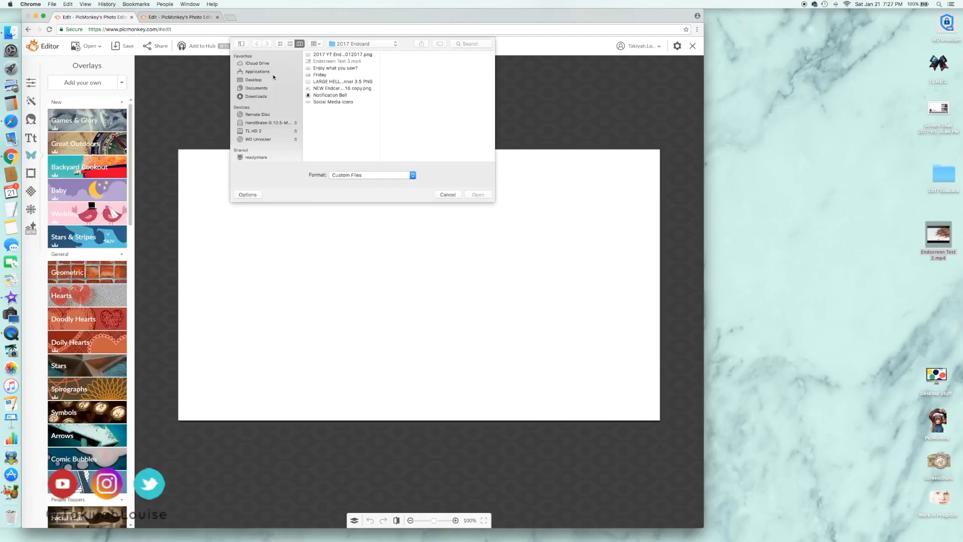
left_click(253, 79)
left_click(478, 194)
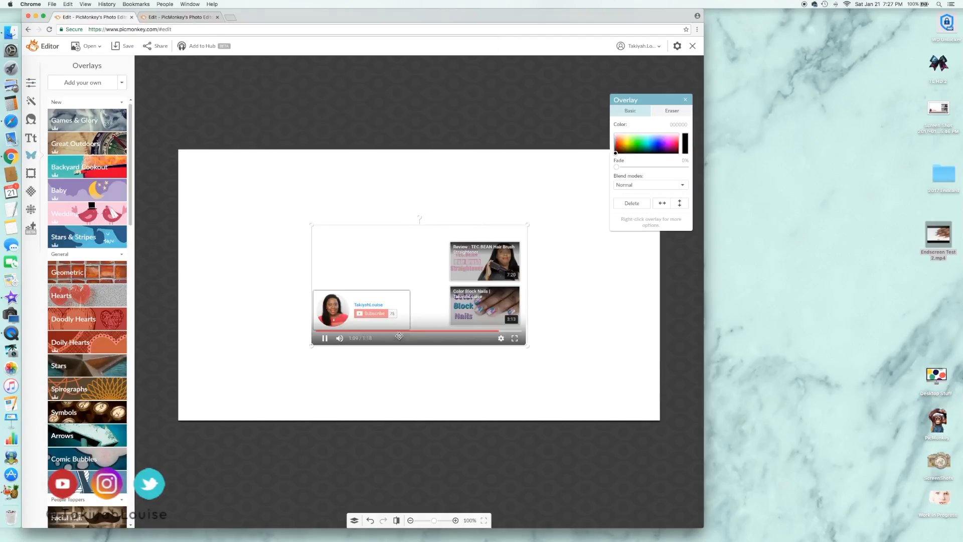
left_click_drag(311, 345, 178, 426)
left_click_drag(653, 100, 94, 127)
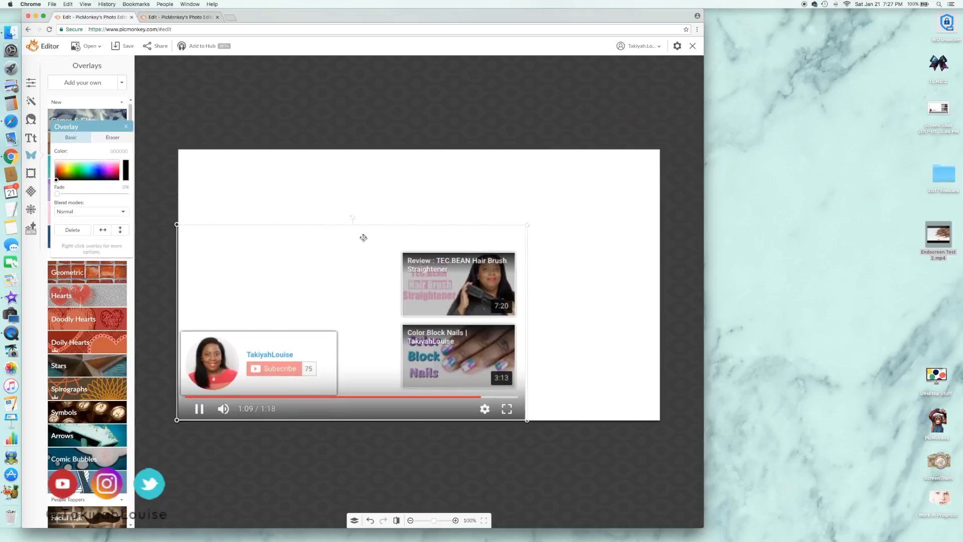
left_click_drag(527, 226, 662, 149)
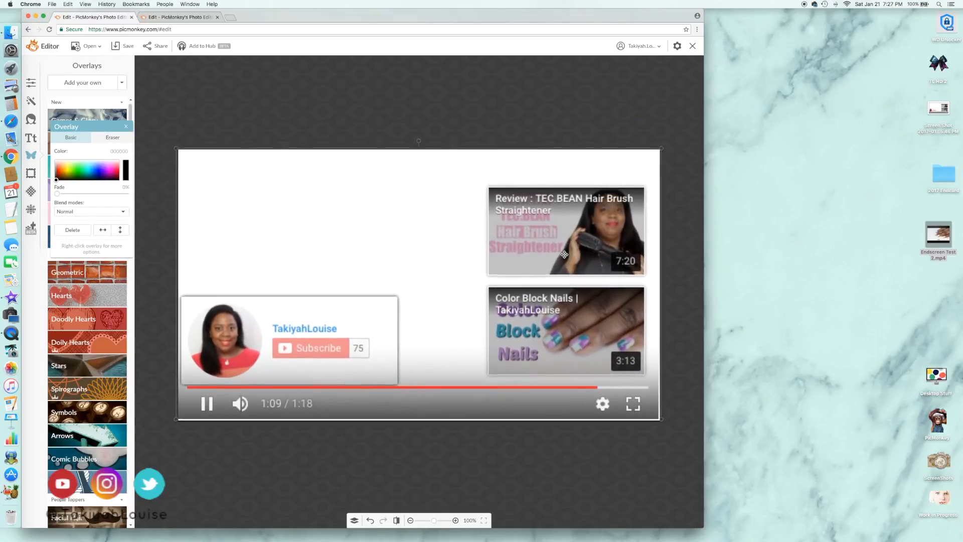
left_click(156, 256)
Add a geometric rectangle overlay, color it bright blue and fade it to 51%
left_click(114, 273)
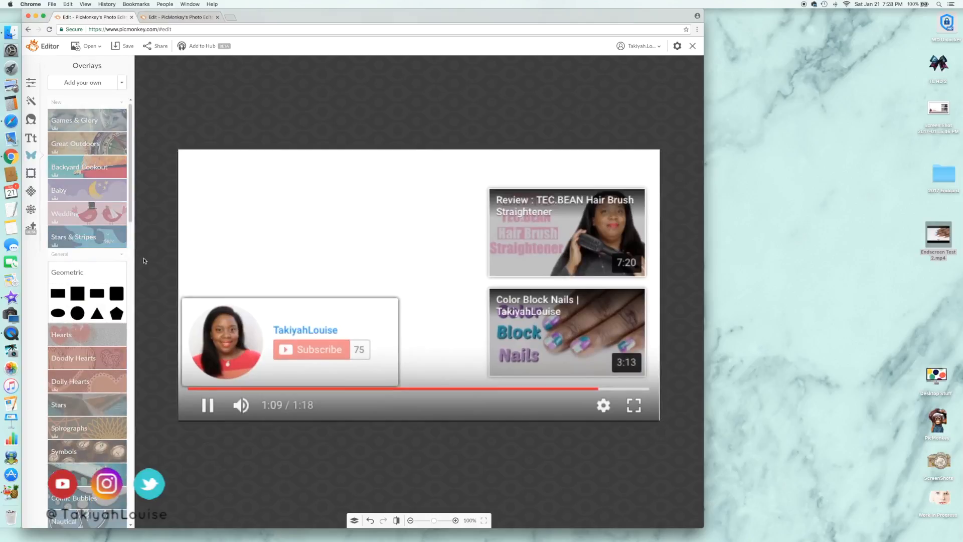
left_click(58, 293)
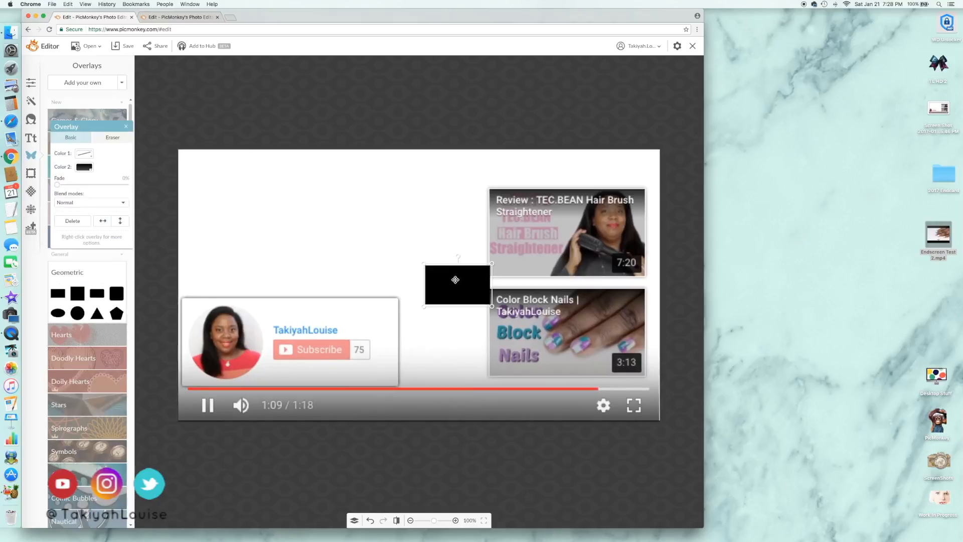
left_click(84, 167)
left_click(115, 219)
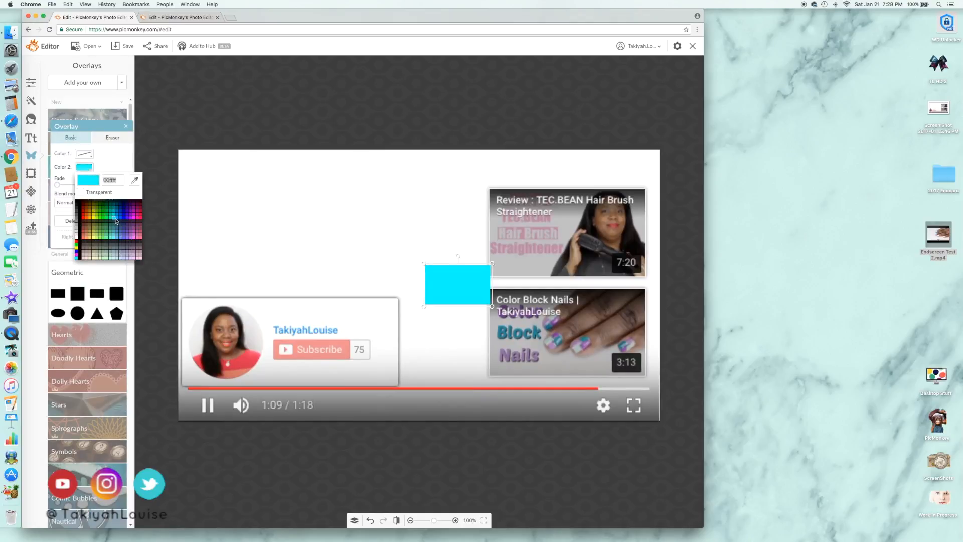
left_click(117, 219)
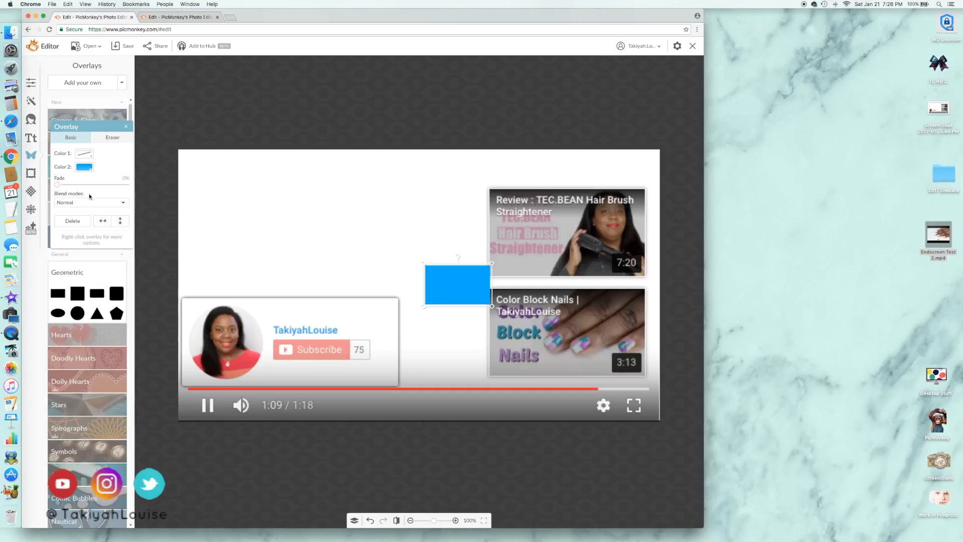
left_click(94, 185)
Move and resize the blue rectangle so it exactly covers the upper video thumbnail in the screenshot
left_click_drag(462, 289, 526, 211)
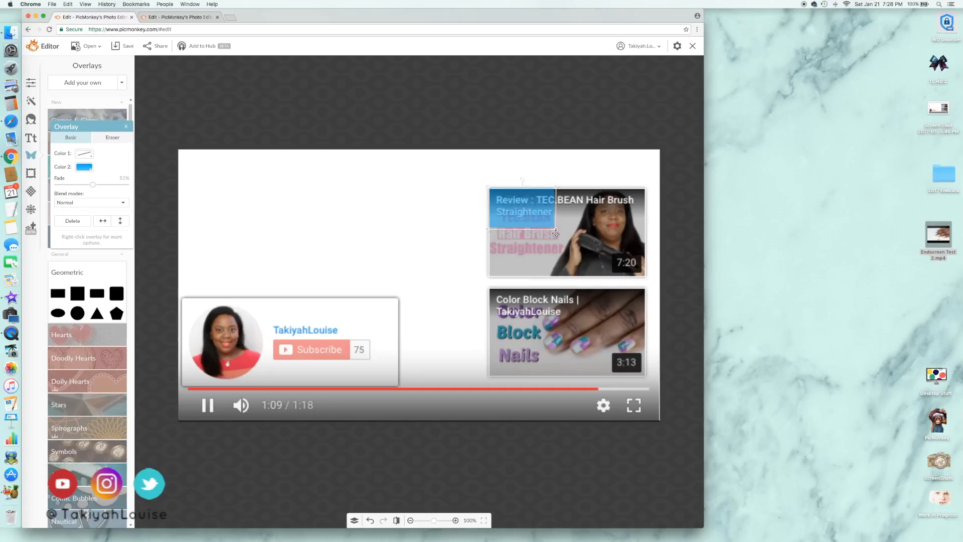
left_click_drag(556, 231, 650, 282)
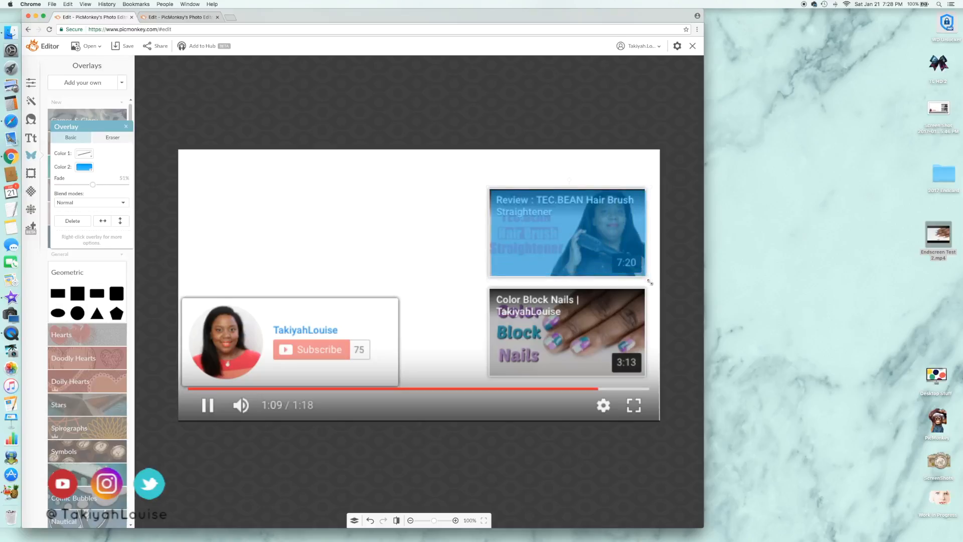
left_click_drag(625, 261, 623, 261)
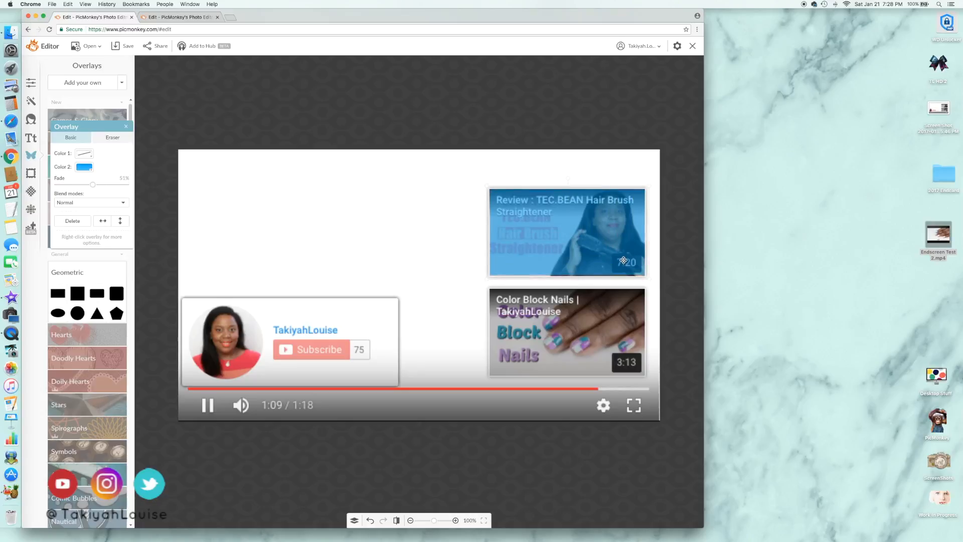
Duplicate the blue rectangle and place the copy over the lower video thumbnail
right_click(623, 261)
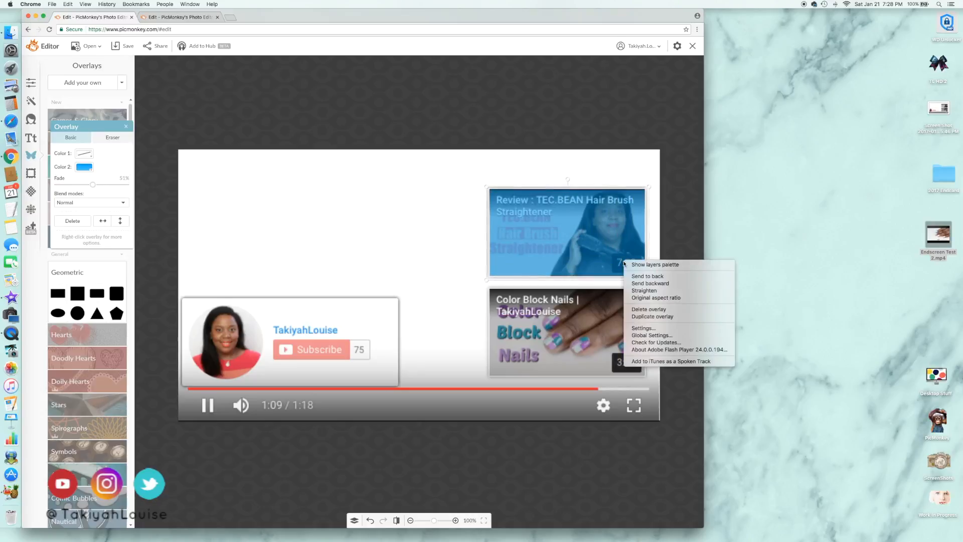
left_click(646, 316)
left_click_drag(586, 247, 574, 331)
Duplicate the lower blue rectangle and widen the copy to cover the Subscribe box
right_click(572, 324)
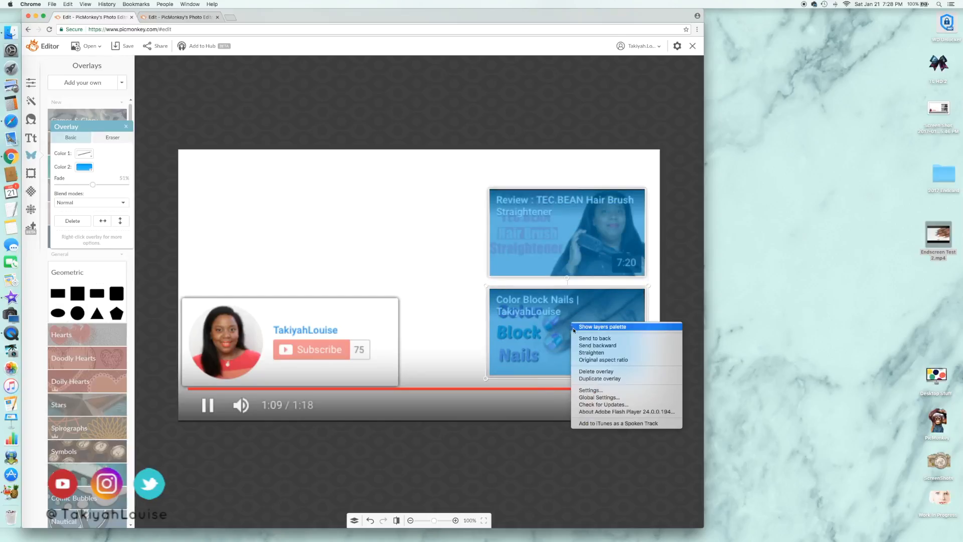
left_click(590, 379)
left_click_drag(584, 362, 268, 359)
left_click_drag(331, 389, 400, 386)
Add a green circle overlay faded to 48% and fit it over the round profile picture in the Subscribe box
left_click(77, 312)
left_click(90, 185)
left_click(84, 167)
left_click(107, 214)
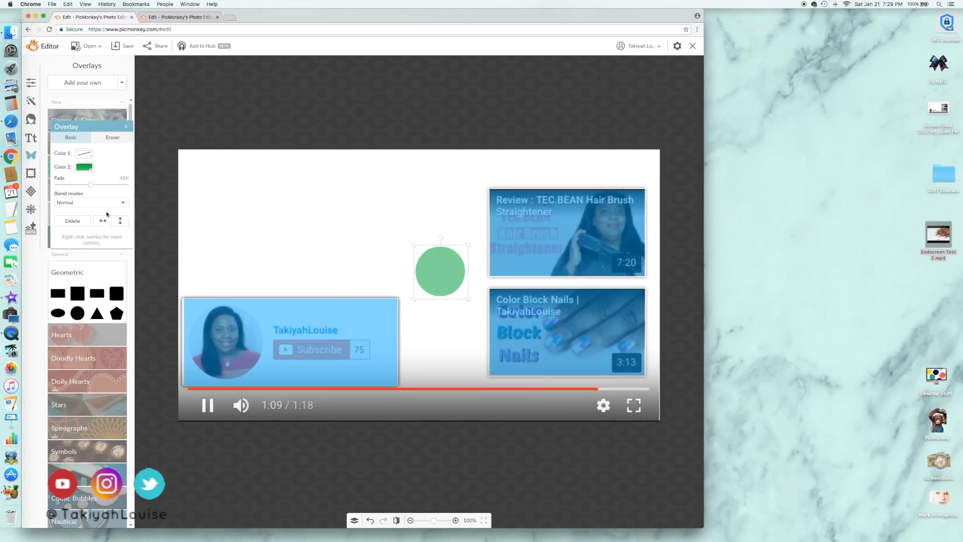
left_click_drag(440, 272, 229, 336)
mouse_move(267, 306)
left_mouse_down()
mouse_move(276, 291)
mouse_move(267, 301)
left_mouse_up()
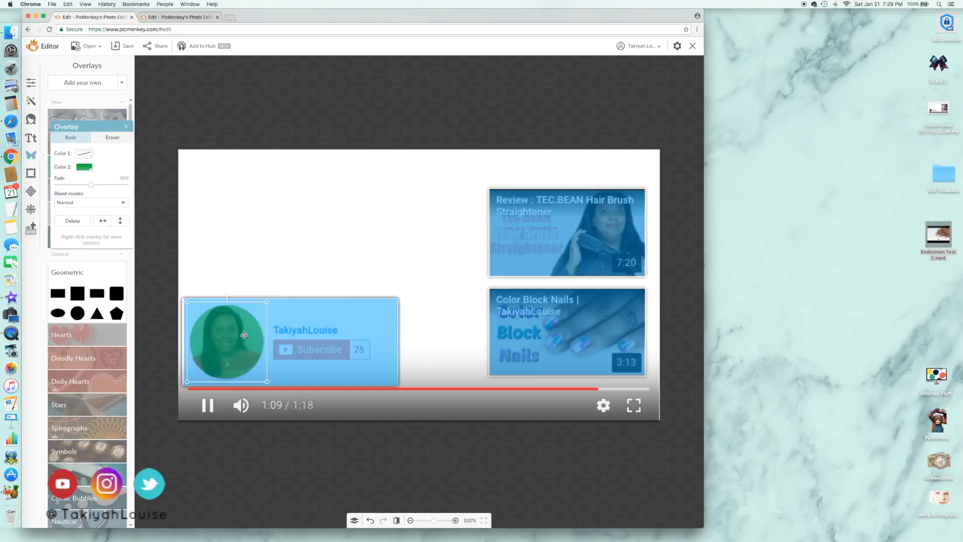
Delete the screenshot overlay from behind the blue rectangles and the green circle
left_click(373, 451)
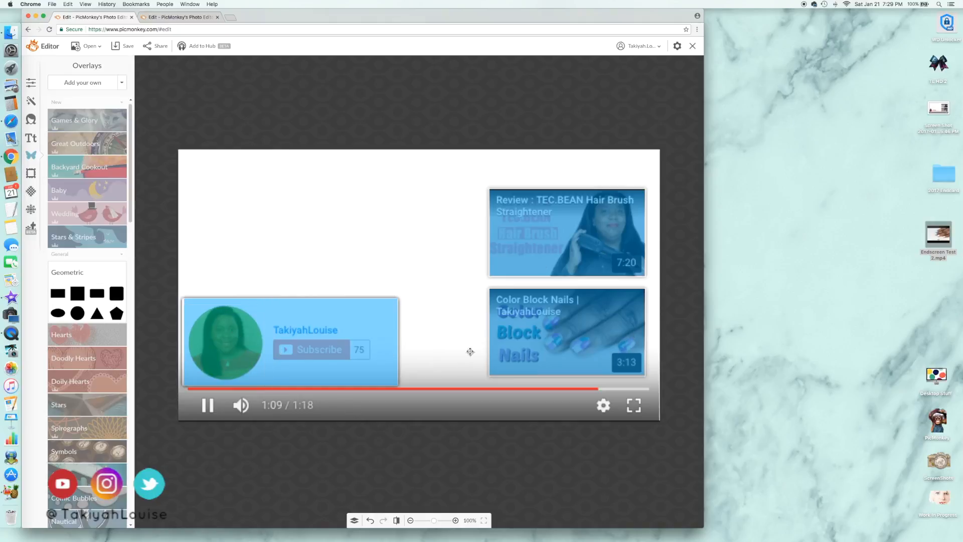
left_click(452, 346)
key("Delete")
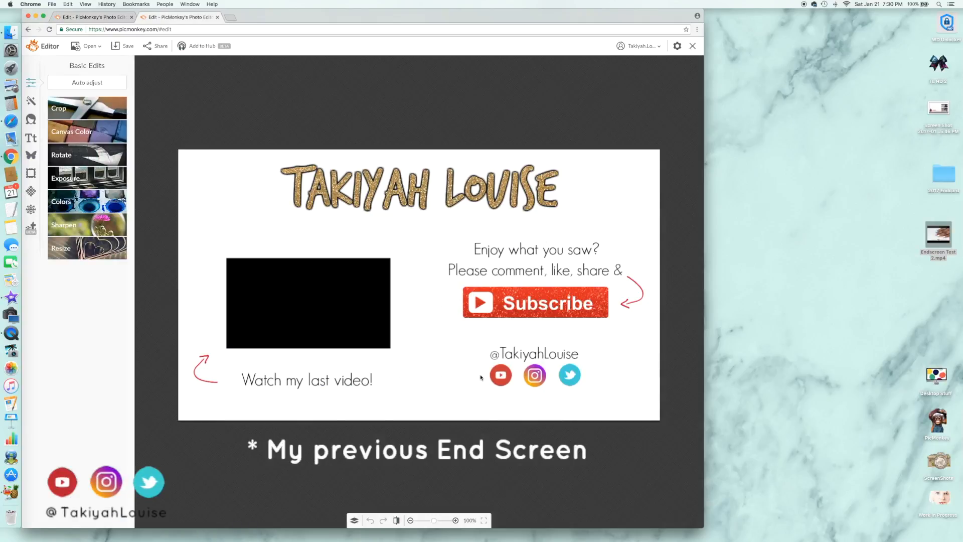
Open the 2017 Endcard folder and capture a screenshot of the red arrow beside "Watch my last video!"
double_click(943, 173)
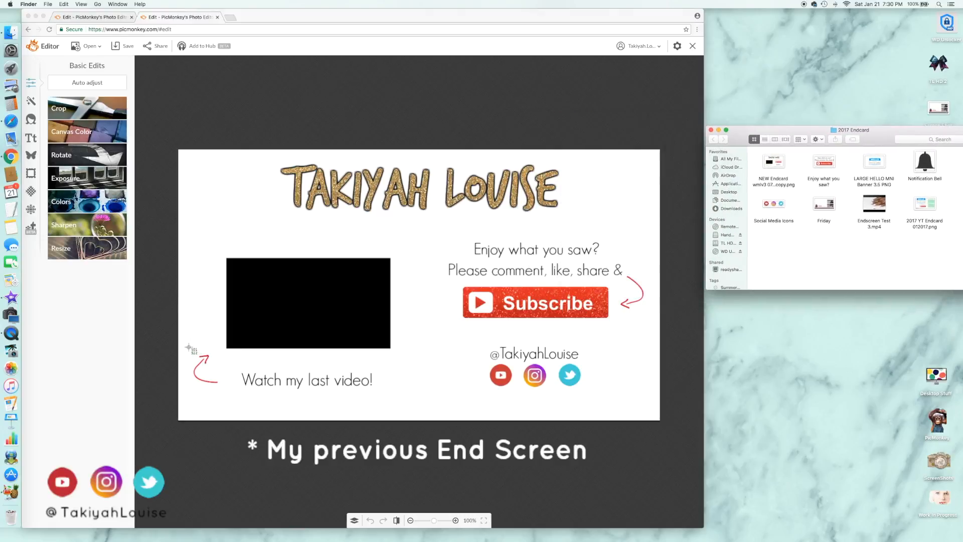
left_click_drag(187, 351, 220, 389)
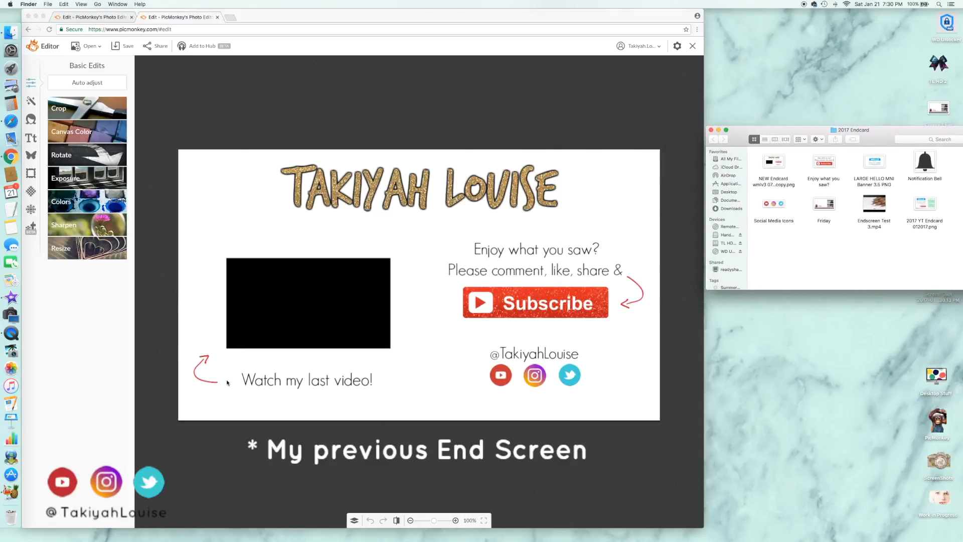
Open the arrow screenshot in Preview, remove the white background around the arrow and save the image
double_click(945, 297)
left_click(117, 69)
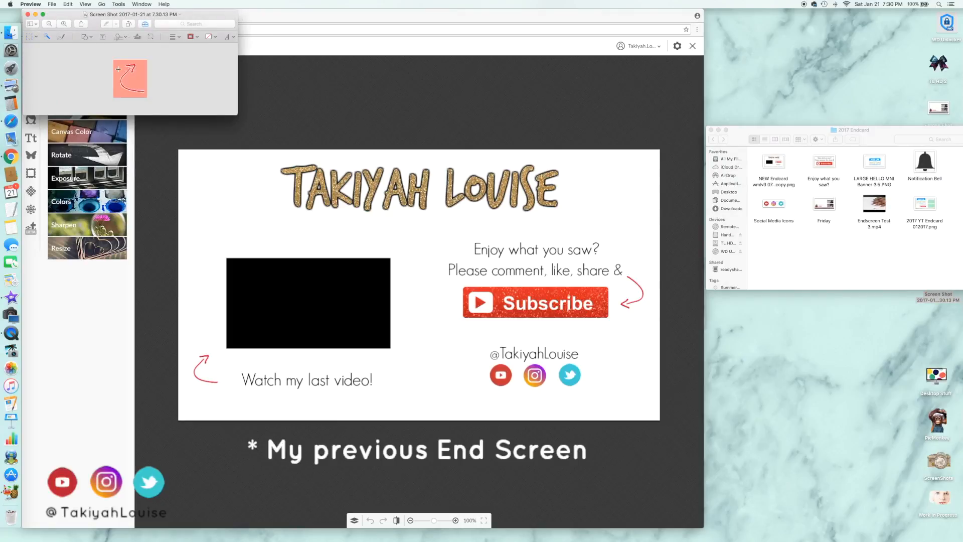
key("Delete")
left_click(52, 4)
left_click(66, 58)
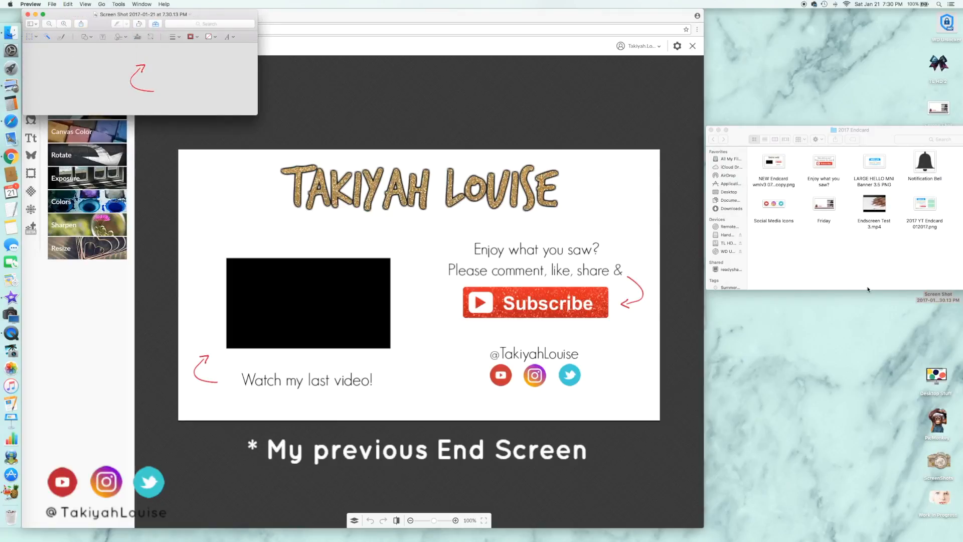
Return to the template with the blue boxes, add the LARGE HELLO MNI Banner 3.5 image as an overlay and fit it above the Subscribe box
left_click(345, 18)
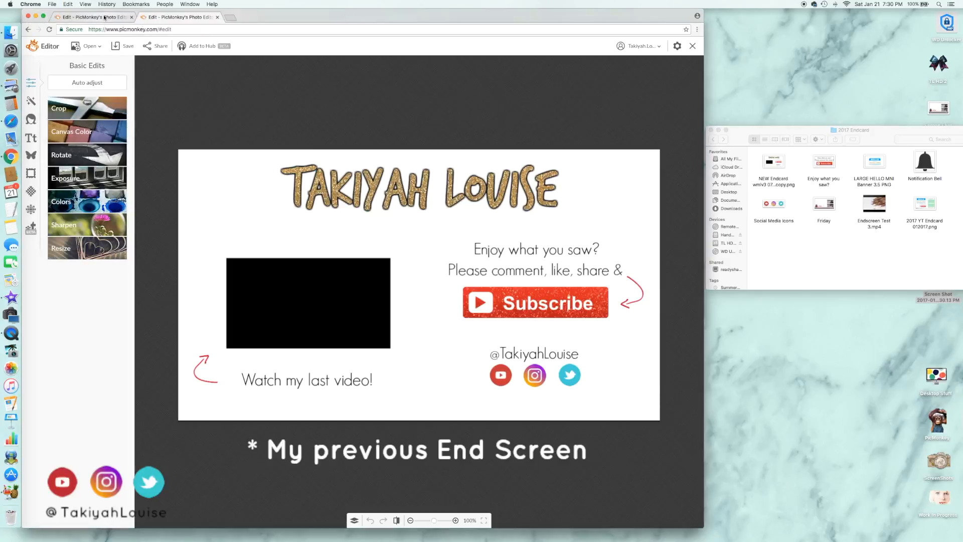
left_click(103, 18)
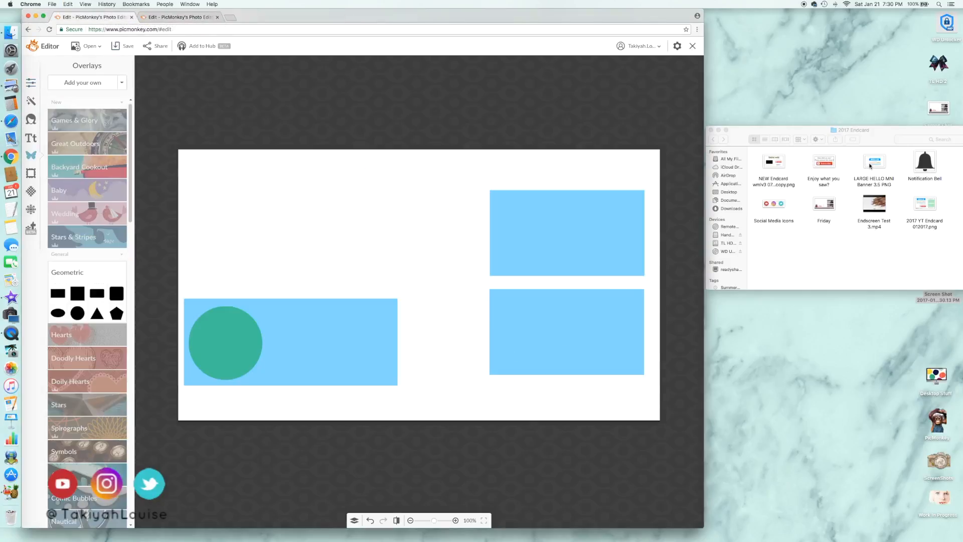
left_click(68, 83)
left_click(350, 54)
left_click(411, 81)
left_click(477, 194)
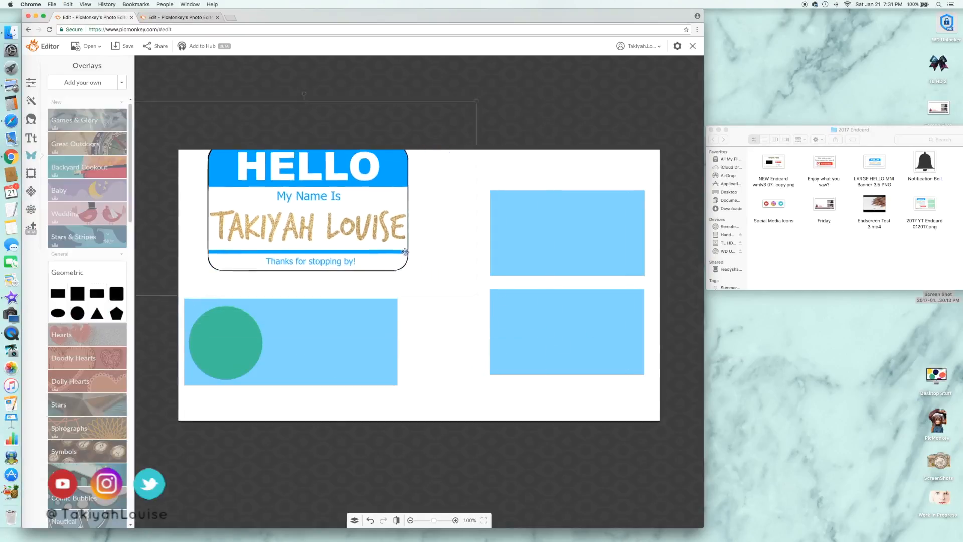
left_click_drag(392, 246, 392, 248)
mouse_move(497, 312)
left_mouse_down()
mouse_move(526, 322)
mouse_move(513, 319)
left_mouse_up()
left_click_drag(435, 279, 410, 277)
left_click_drag(486, 316, 488, 318)
left_click(454, 423)
Add the "Enjoy what you saw?" image with the Subscribe button as an overlay and place it beside the green circle
left_click(83, 83)
left_click(343, 68)
left_click(478, 193)
left_click_drag(440, 286, 378, 361)
Add the saved red arrow screenshot as an overlay, flip it and place it between the Subscribe button and the green circle
left_click(82, 82)
left_click(253, 79)
left_click(342, 88)
left_click(474, 194)
mouse_move(419, 285)
left_mouse_down()
mouse_move(322, 346)
mouse_move(263, 370)
mouse_move(287, 381)
mouse_move(276, 378)
mouse_move(305, 374)
mouse_move(294, 390)
left_mouse_up()
left_click(105, 231)
left_click(119, 230)
left_click(113, 138)
left_click(71, 138)
left_click(112, 138)
left_click(71, 138)
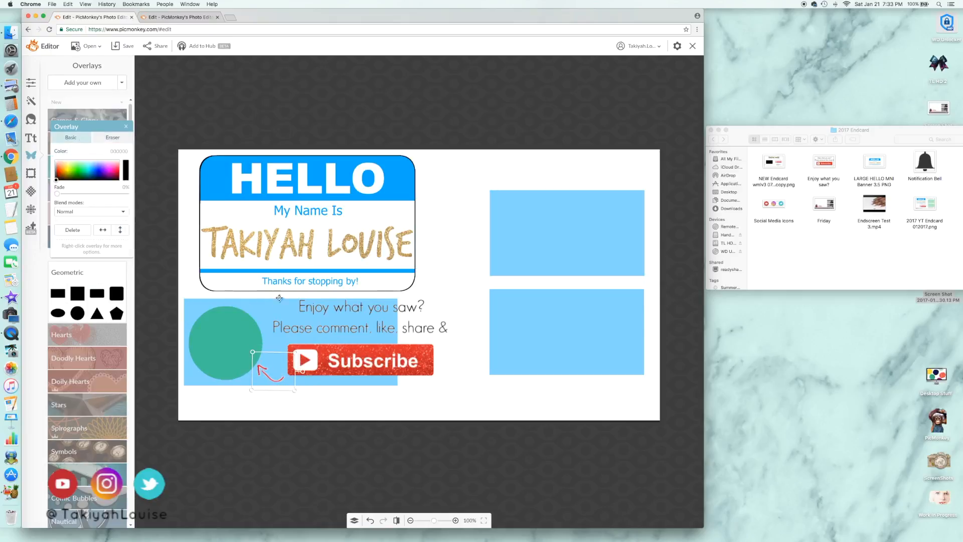
Add the text "*click the notification bell too" at size 28 and place it directly below the Subscribe button
left_click(29, 140)
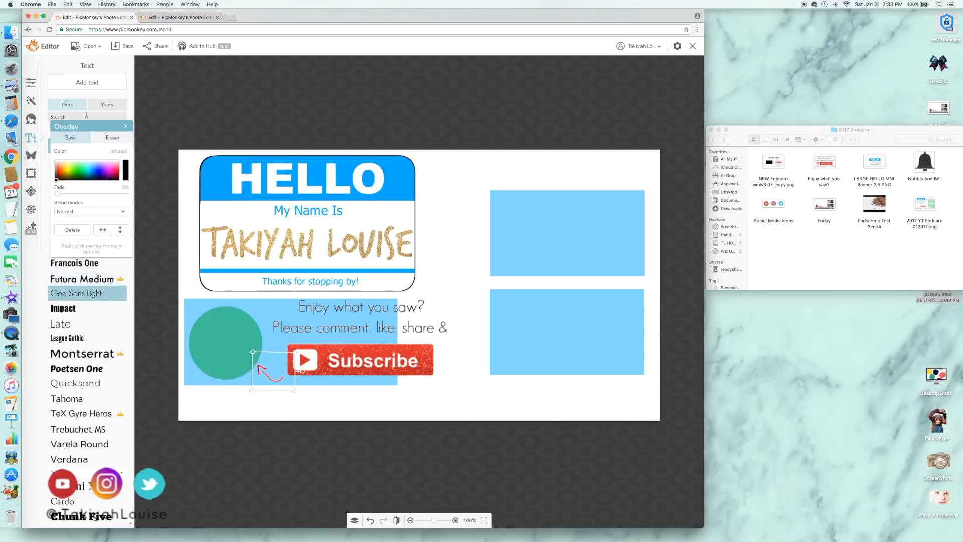
left_click(93, 83)
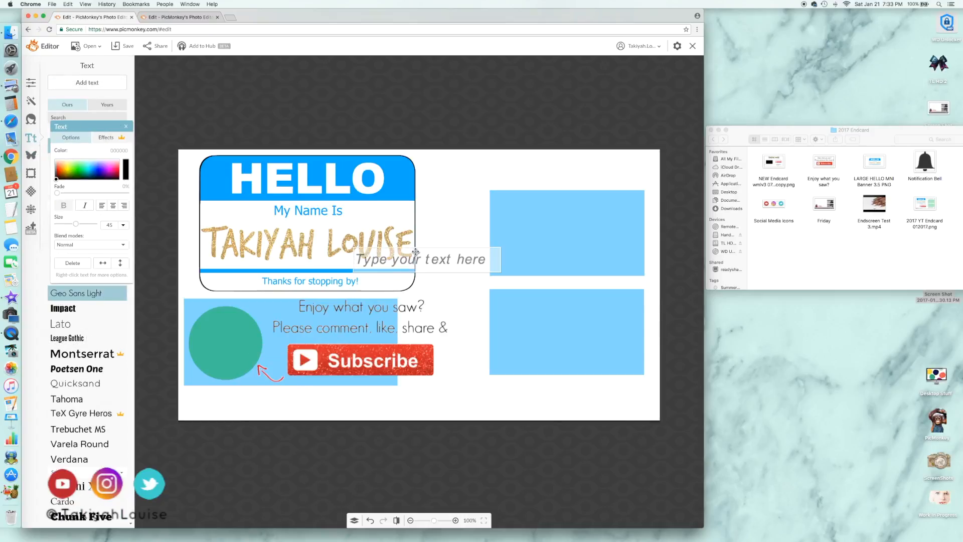
type("*click the notification bell too")
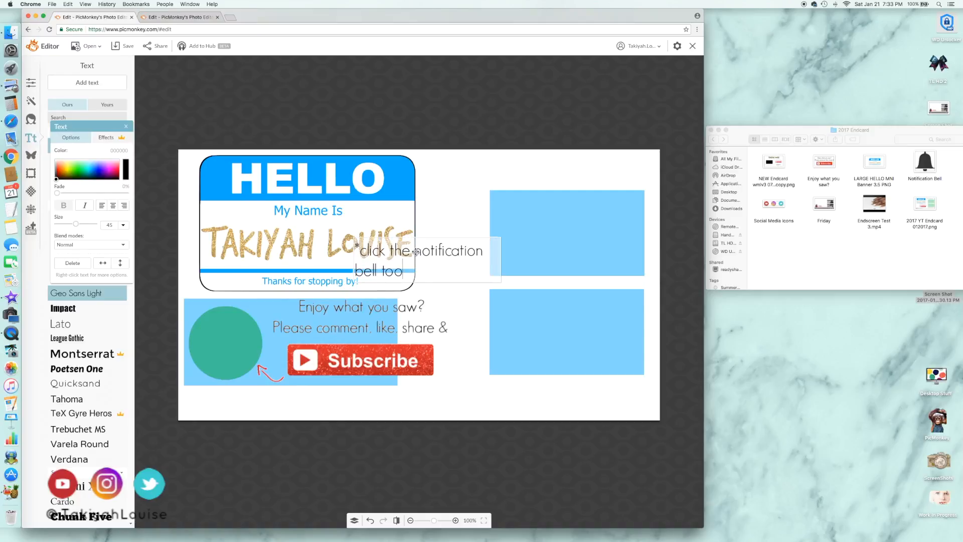
left_click_drag(501, 260, 417, 384)
double_click(417, 383)
left_click_drag(76, 226, 69, 224)
left_click(463, 388)
left_click_drag(462, 388, 471, 387)
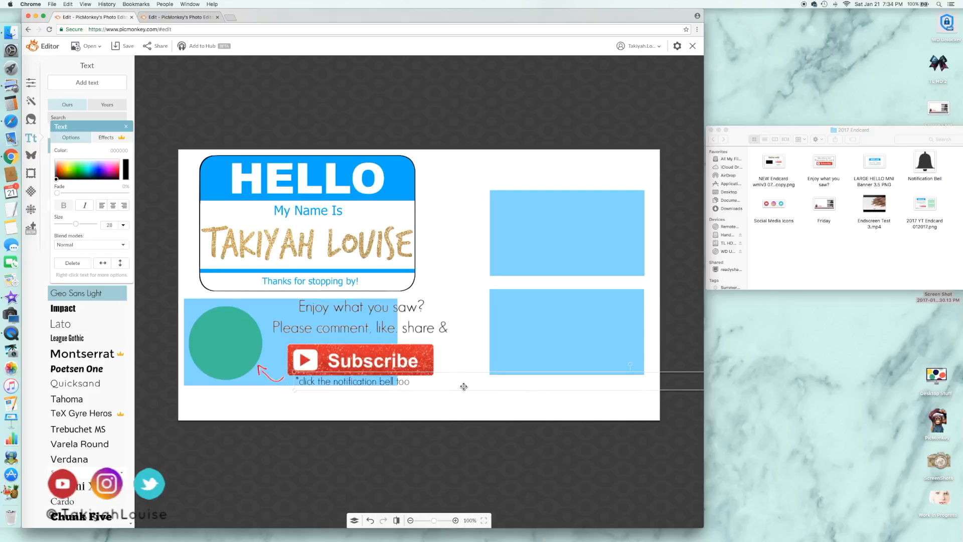
Add the Notification Bell image as an overlay, recolor it grey, shrink it and align it with the end of the notification text
left_click(28, 156)
left_click(95, 83)
left_click(334, 55)
double_click(407, 94)
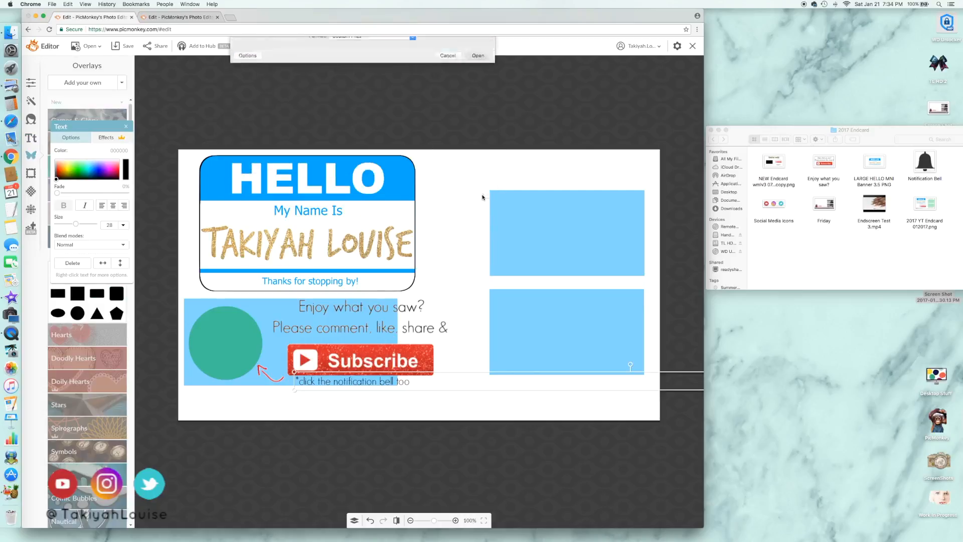
left_click_drag(56, 173, 57, 173)
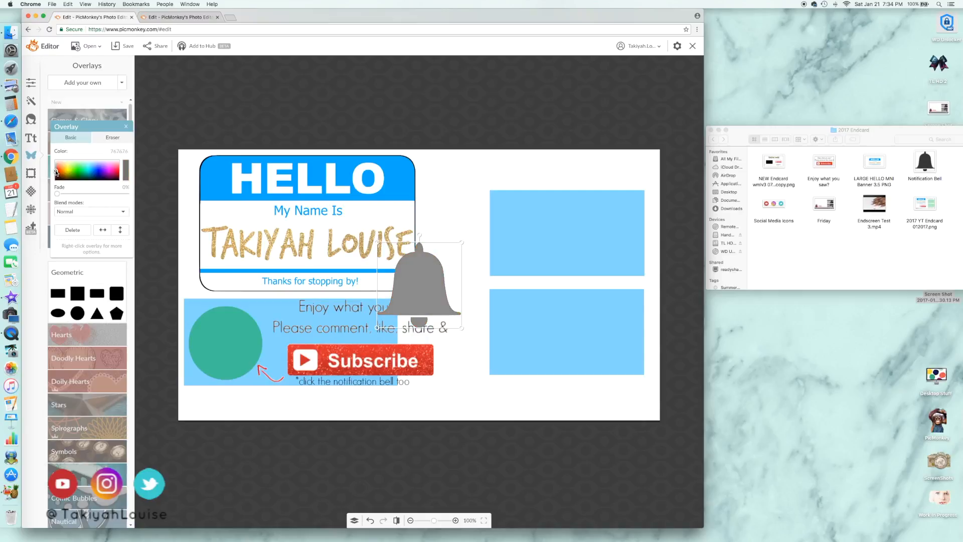
left_click_drag(462, 329, 420, 382)
left_click(365, 384)
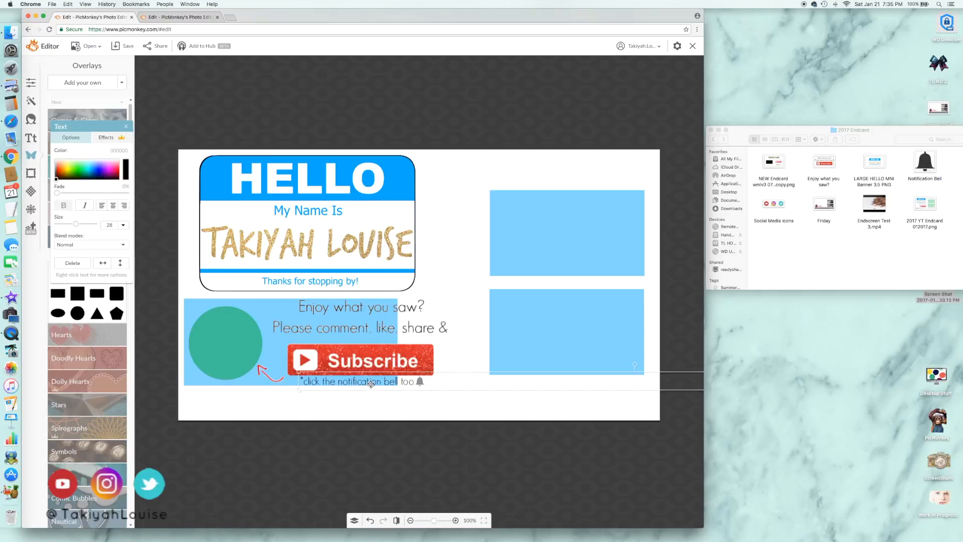
left_click(385, 423)
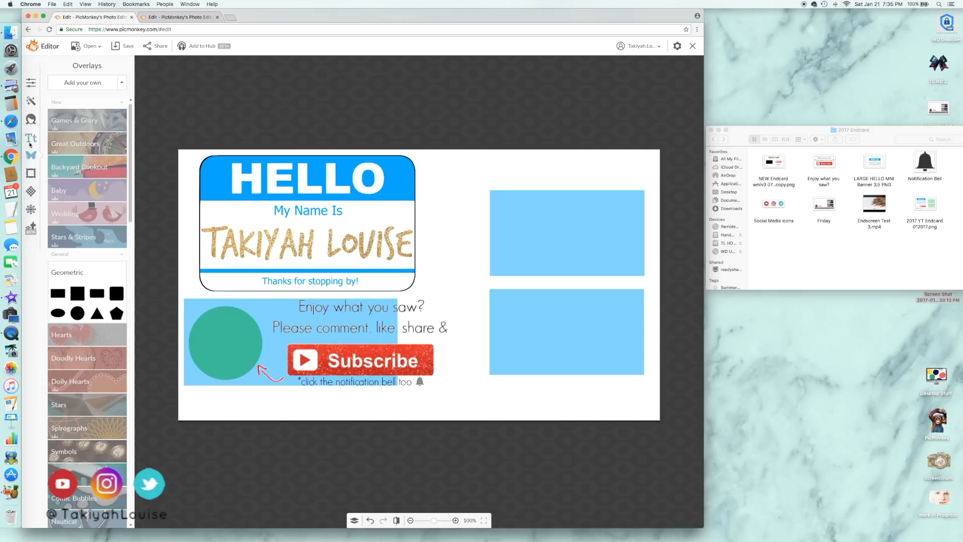
Duplicate the notification text, change the copy to "Watch my last video!" at size 45 and place it below the lower video box
right_click(395, 382)
left_click(423, 428)
left_click_drag(520, 404, 558, 396)
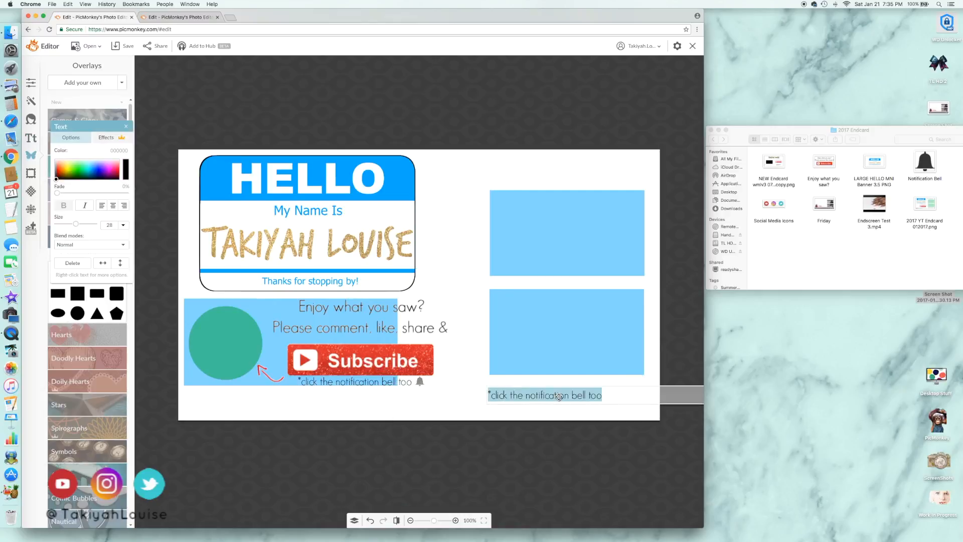
type("Watch my last")
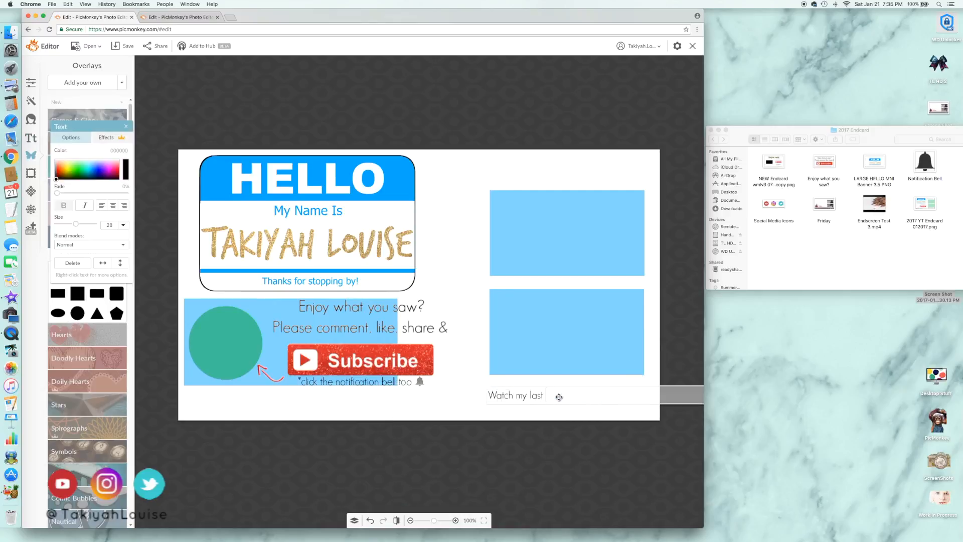
type(" video!")
key("super+a")
left_click_drag(76, 224, 84, 225)
left_click(594, 410)
left_click_drag(578, 395, 590, 391)
Duplicate the "Watch my last video!" text, change the copy to "Just for YOU!" and center it above the upper video box
right_click(591, 387)
left_click(602, 445)
left_click_drag(592, 402, 589, 171)
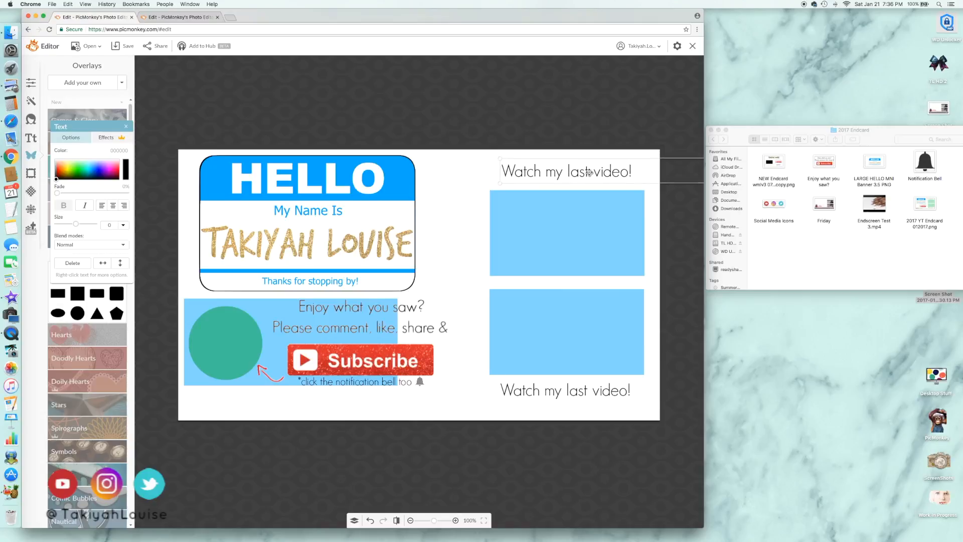
double_click(589, 172)
type("Just for YOU")
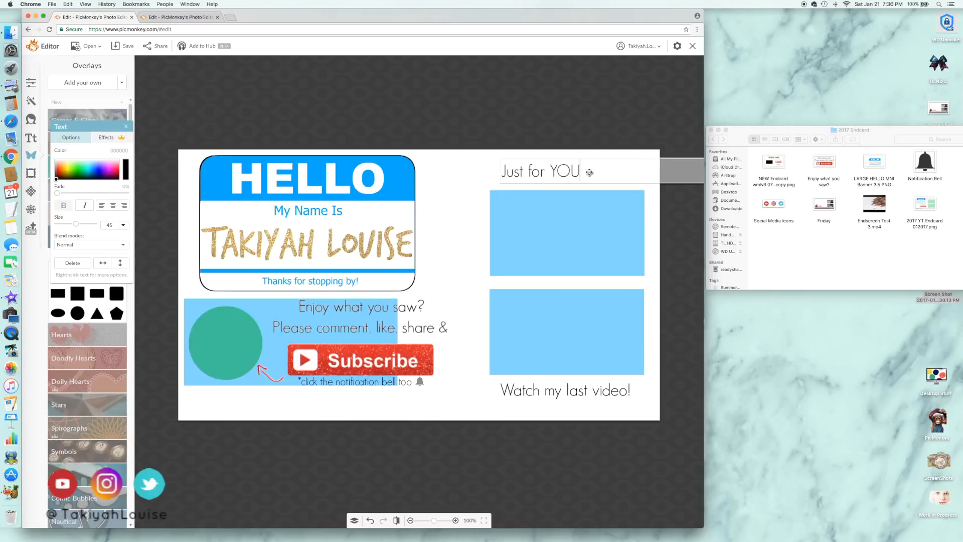
mouse_move(581, 172)
left_mouse_down()
mouse_move(562, 171)
mouse_move(580, 179)
left_mouse_up()
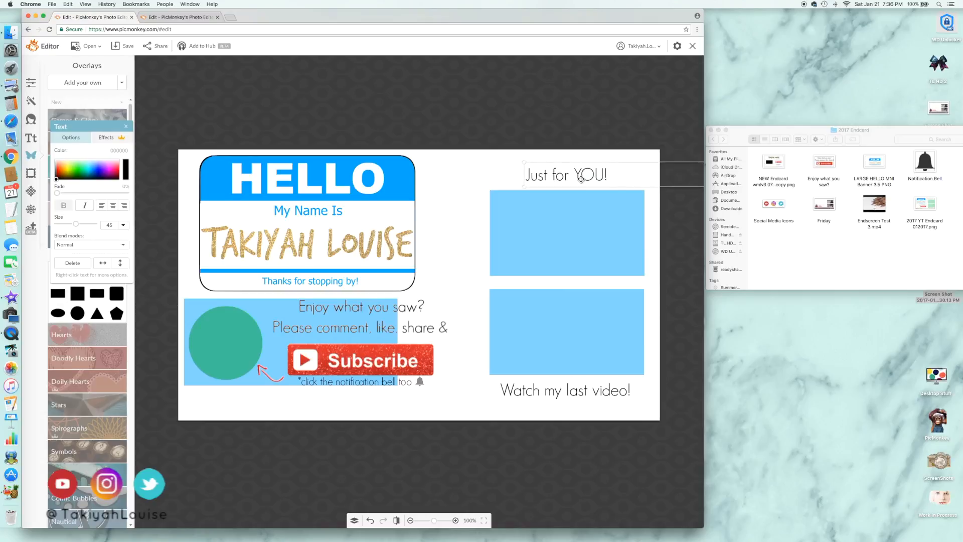
Add the red arrow screenshot as another overlay and place it after "Watch my last video!", pointing up at the lower video box
left_click(70, 86)
left_click(299, 81)
left_click(337, 91)
left_click(473, 196)
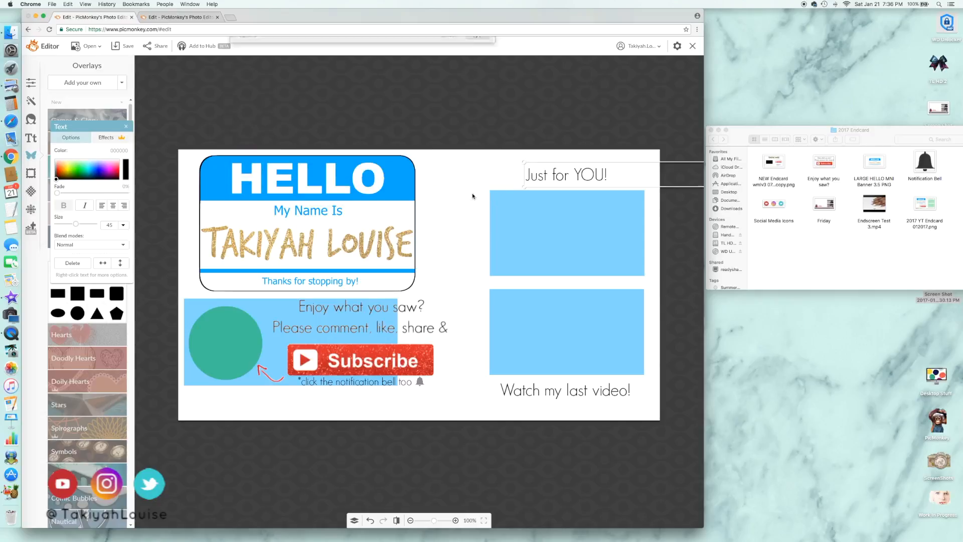
left_click_drag(432, 292, 650, 396)
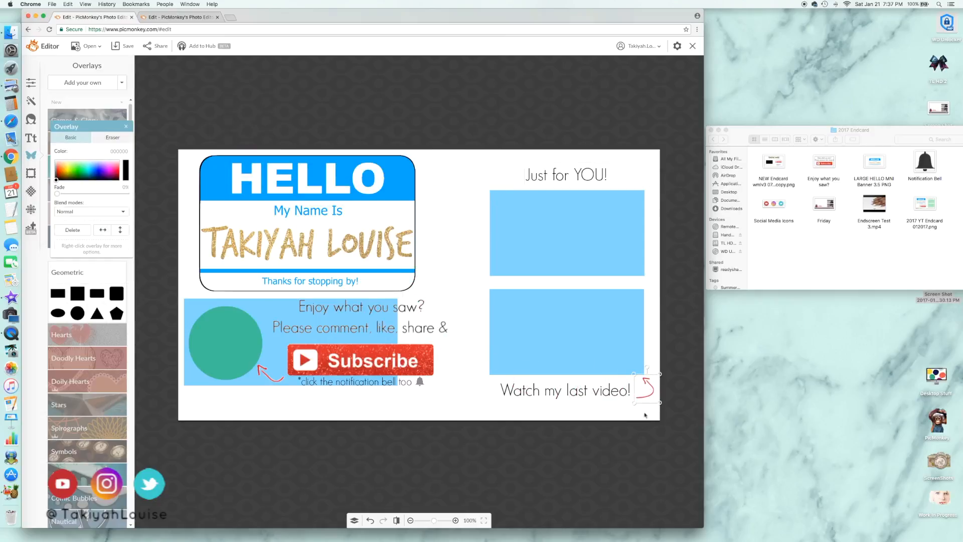
Duplicate the arrow overlay and place the copy before "Just for YOU!", pointing down at the upper video box
right_click(646, 384)
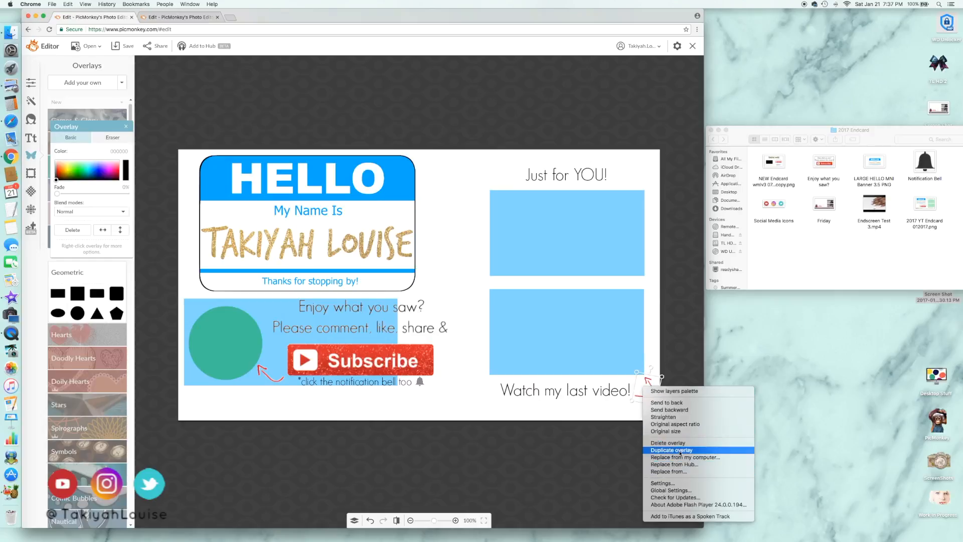
left_click(661, 447)
left_click_drag(513, 181, 489, 212)
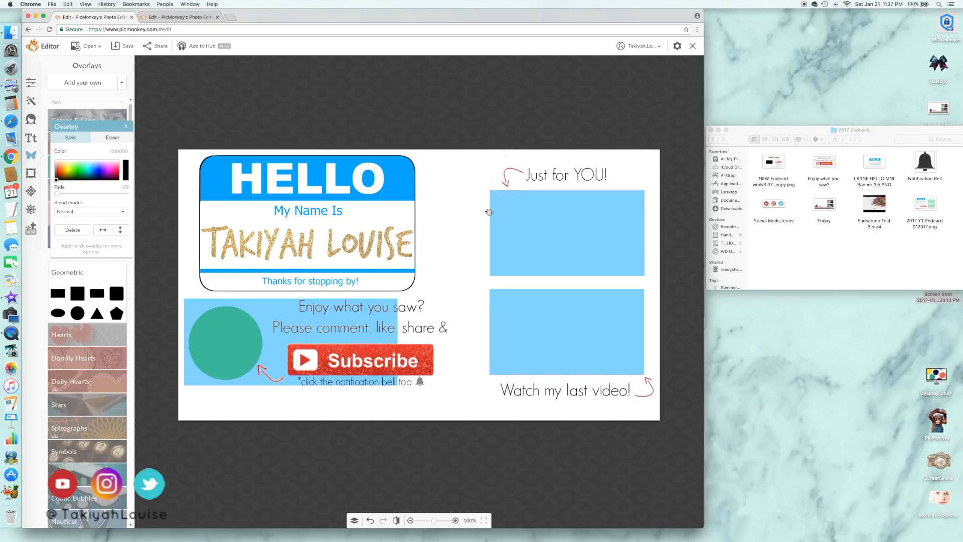
left_click(453, 328)
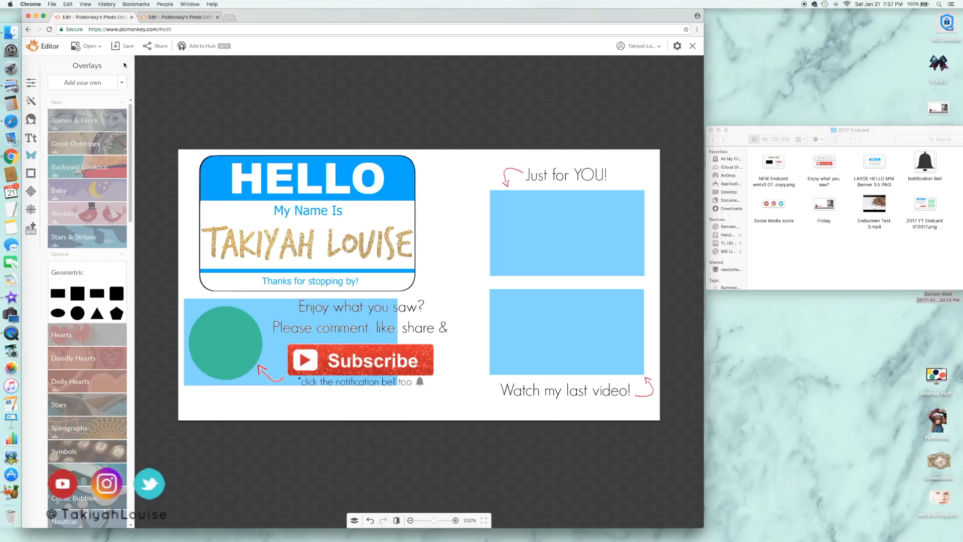
Add the Social Media Icons image as an overlay, shrink it and place it below the Subscribe box
left_click(97, 86)
left_click(418, 102)
left_click(478, 194)
left_click_drag(433, 286, 329, 394)
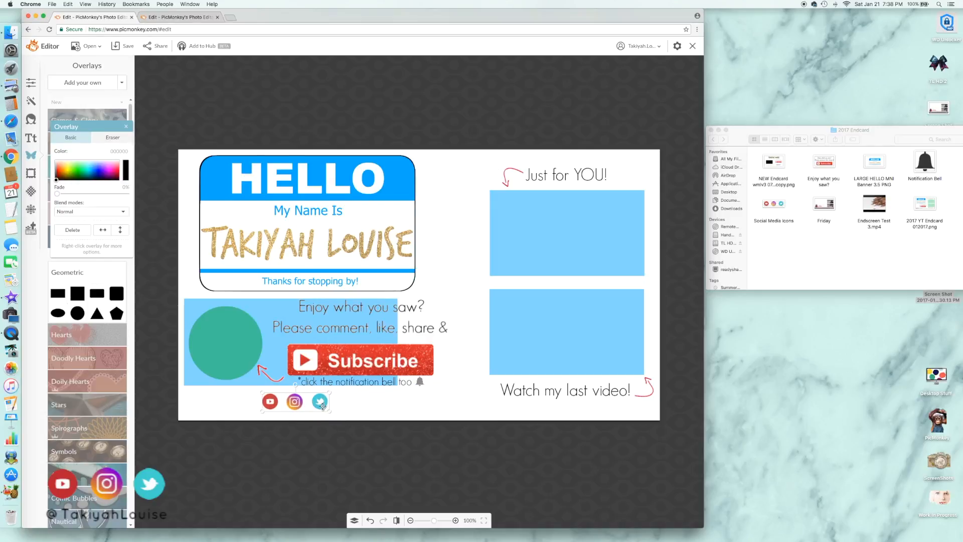
Duplicate the notification text, replace the copy with the channel's social media handle at size 36 and place it beside the social media icons
right_click(372, 381)
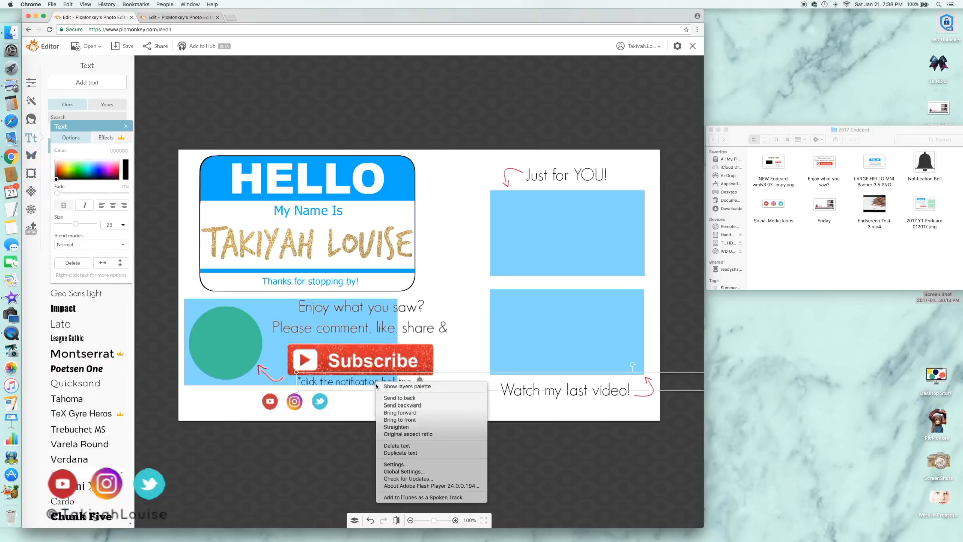
left_click(399, 444)
left_click_drag(383, 394, 382, 401)
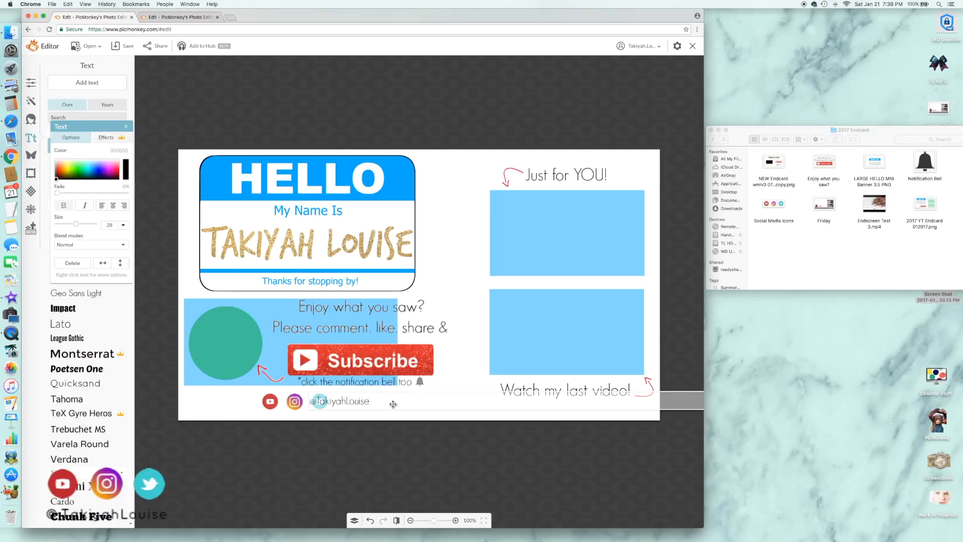
key("super+a")
left_click(77, 224)
left_click(353, 412)
left_click(352, 404)
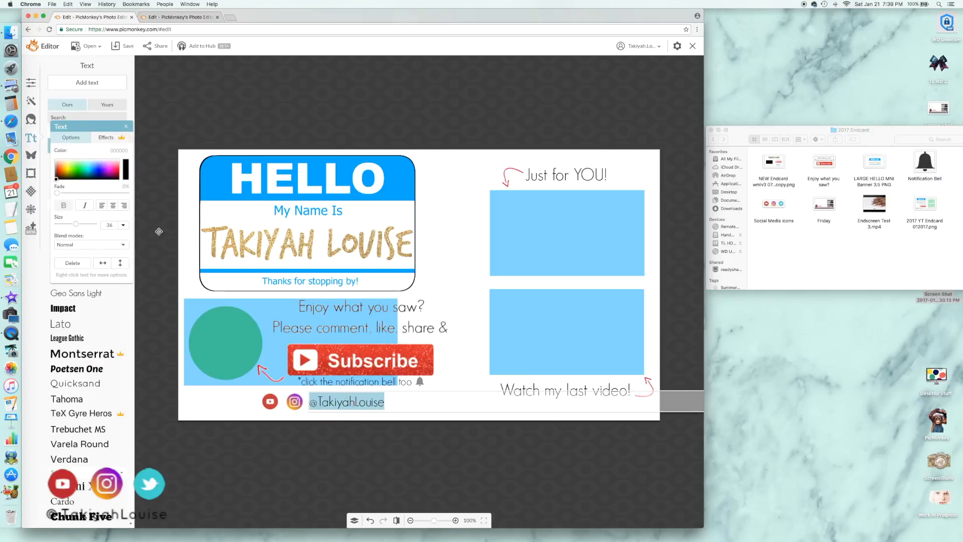
left_click_drag(361, 402, 392, 402)
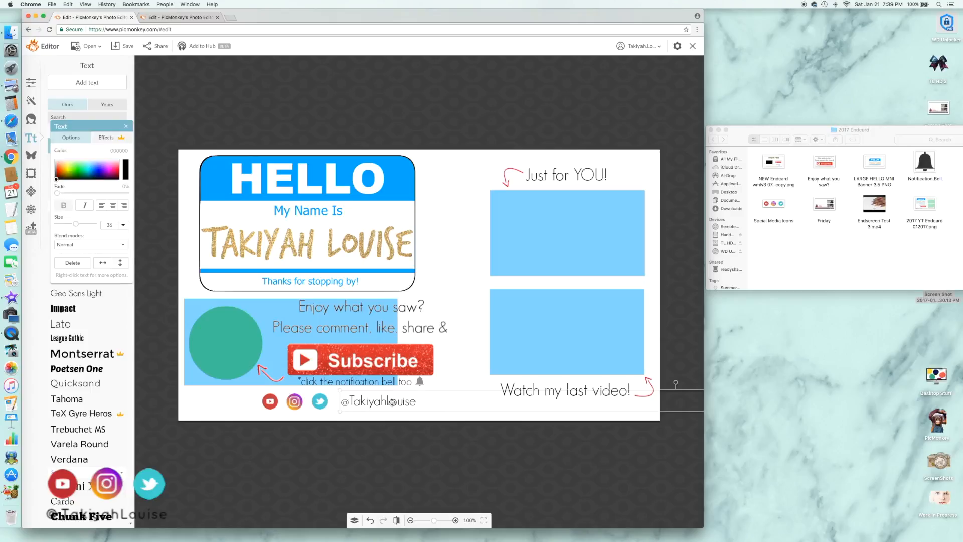
Shift the social media icons and the handle text together to the horizontal middle of the card's bottom edge
left_click(327, 403)
left_click_drag(327, 410, 417, 409)
left_click_drag(312, 404, 352, 409)
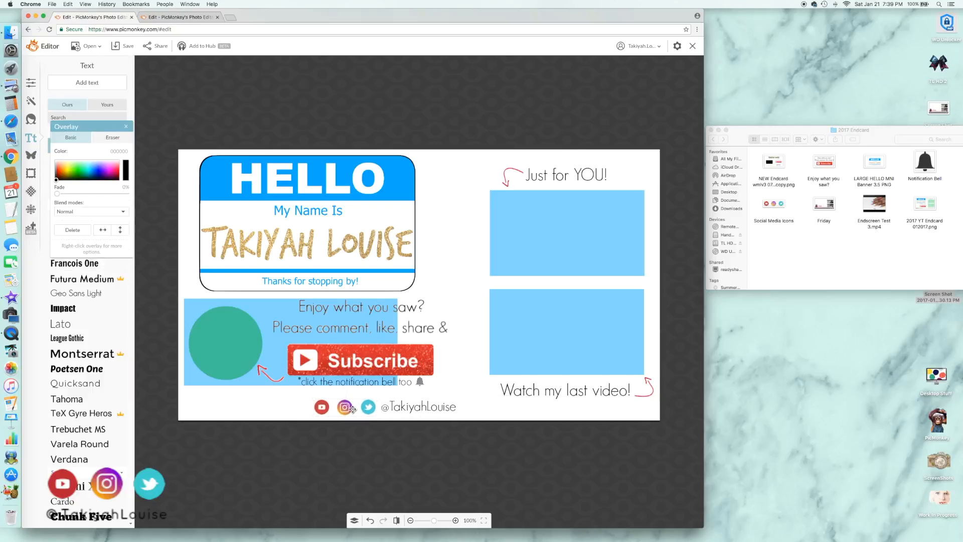
left_click_drag(427, 409, 449, 409)
left_click(372, 409)
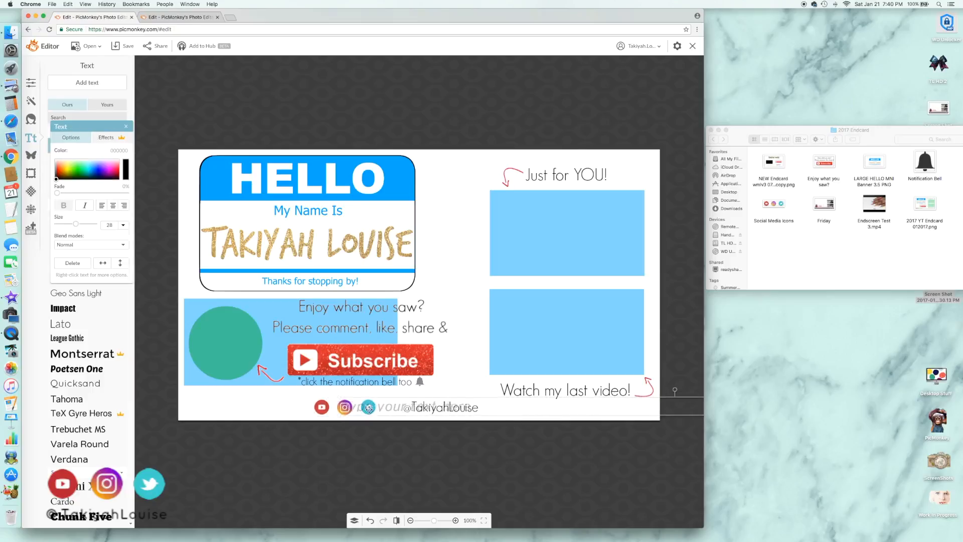
left_click_drag(372, 409, 390, 411)
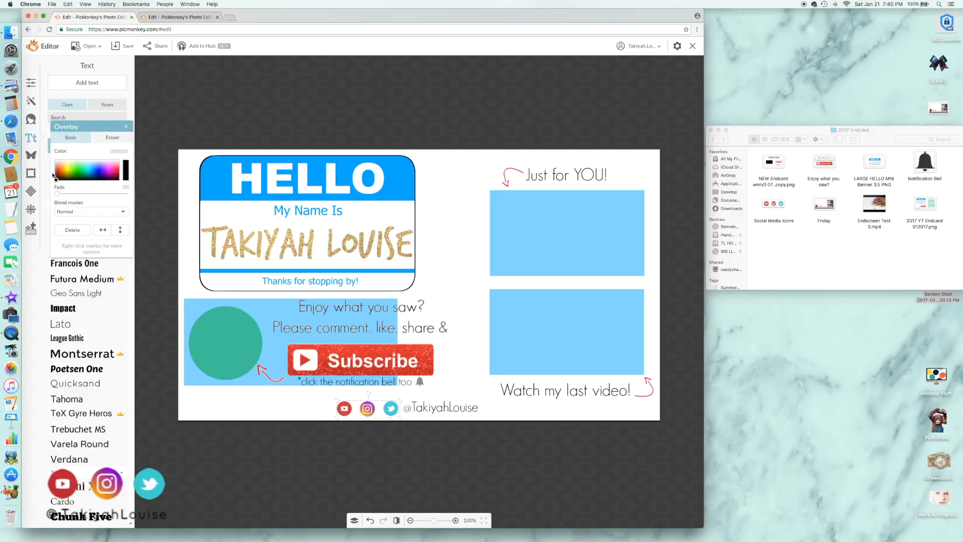
Add a pale blue-grey rectangle overlay with 53% fade and stretch it from the card's left edge to the social media icons as a spacer
left_click(31, 155)
left_click(58, 293)
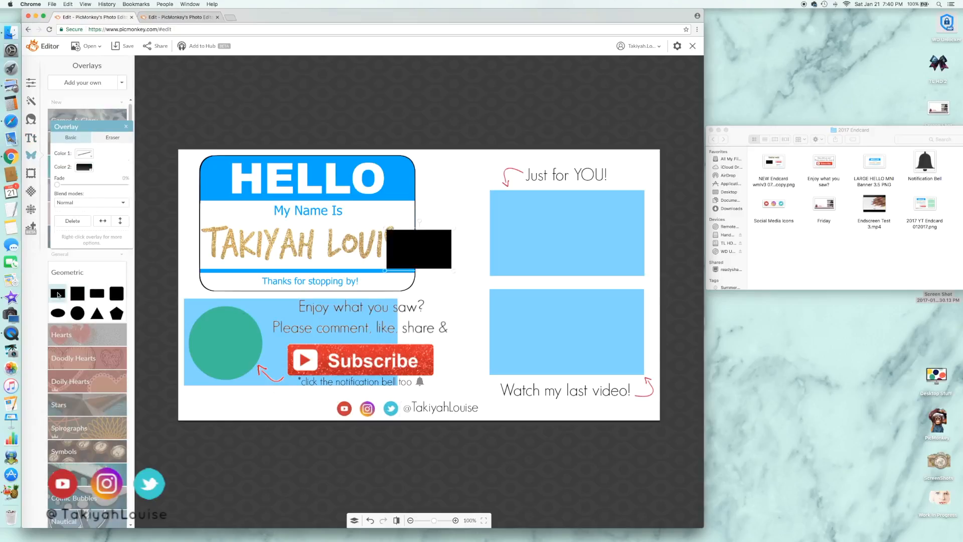
left_click(86, 167)
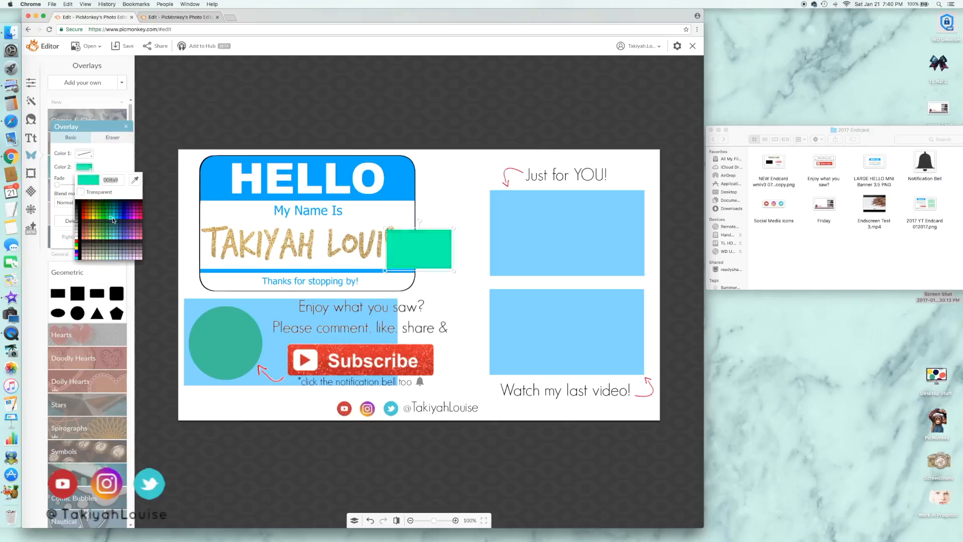
left_click(118, 254)
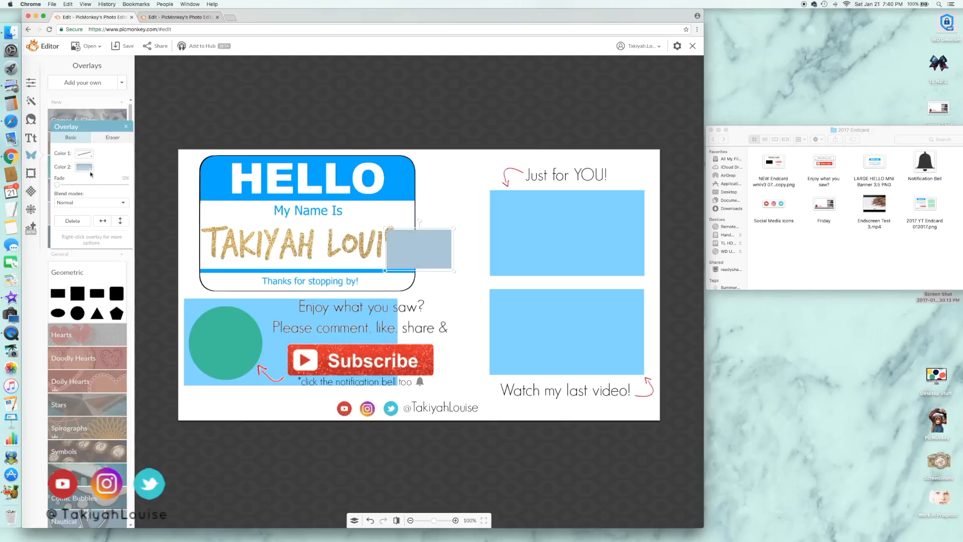
left_click(93, 186)
left_click_drag(427, 255, 182, 408)
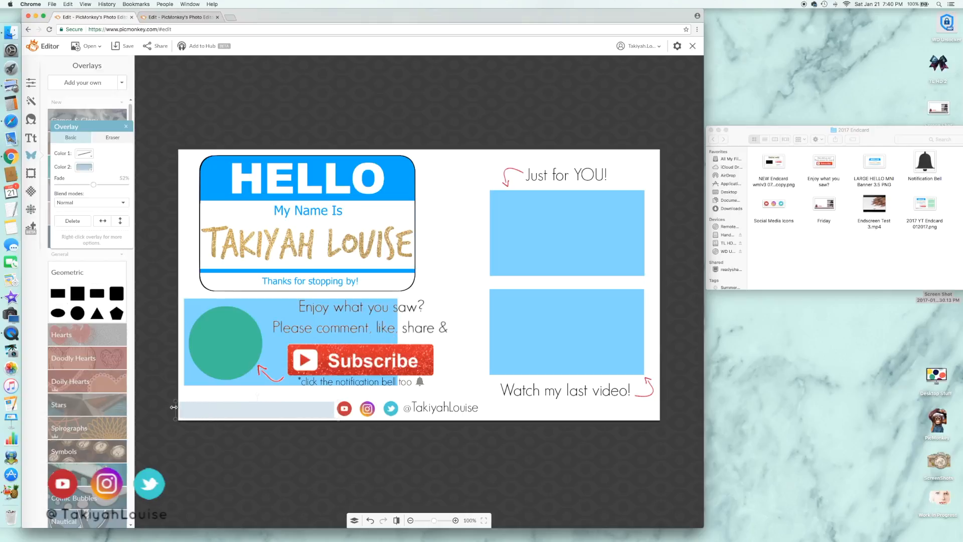
Duplicate the spacer strip and place the copy against the card's right edge, in line with the social media handle
right_click(314, 410)
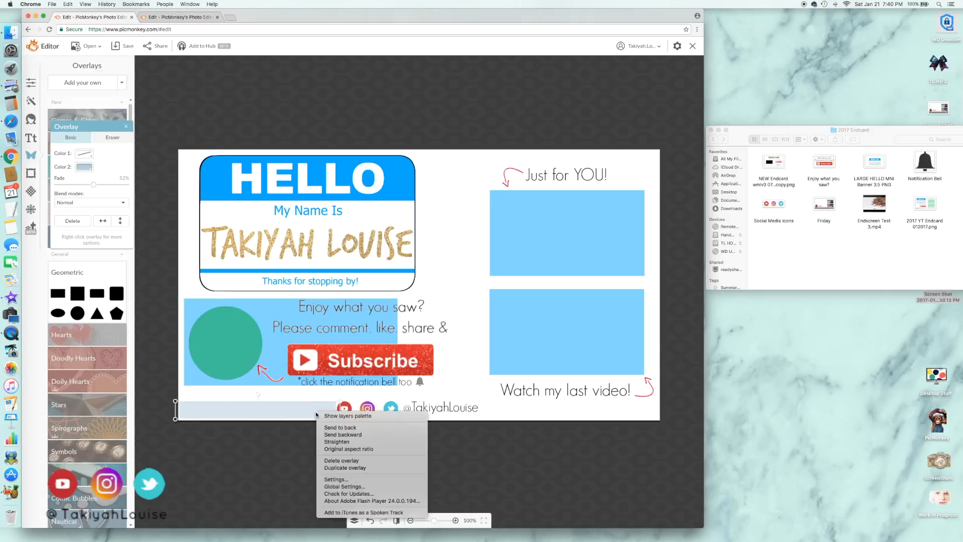
left_click(352, 467)
left_click_drag(314, 424, 624, 413)
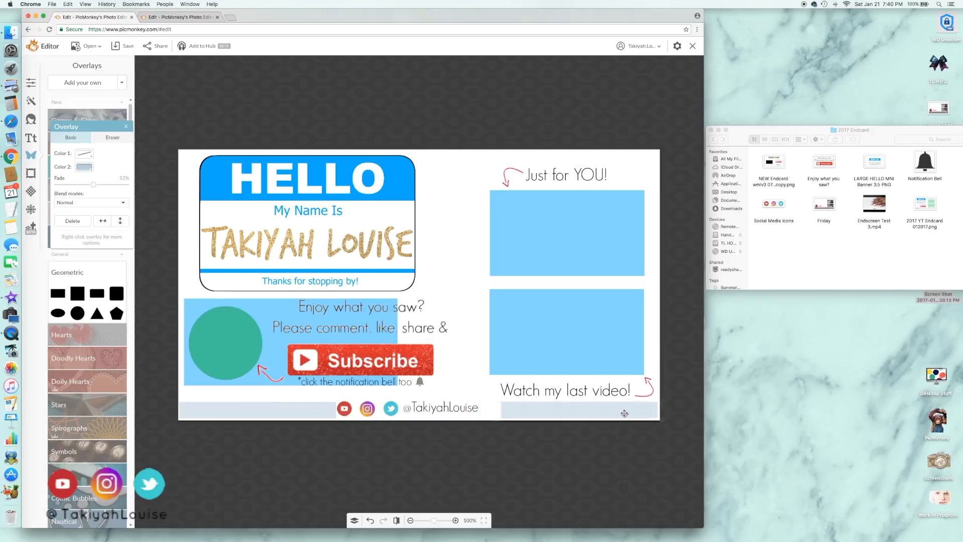
Shift the social media icons and handle to the right so they sit evenly between the two spacer strips
left_click_drag(438, 408, 404, 409)
left_click(308, 414)
left_click_drag(341, 410, 622, 414)
right_click(331, 410)
left_click(471, 440)
Delete both spacer strips from the card's bottom edge
left_click(551, 411)
key("Delete")
right_click(323, 411)
left_click(355, 453)
key("Delete")
left_click(321, 411)
key("Delete")
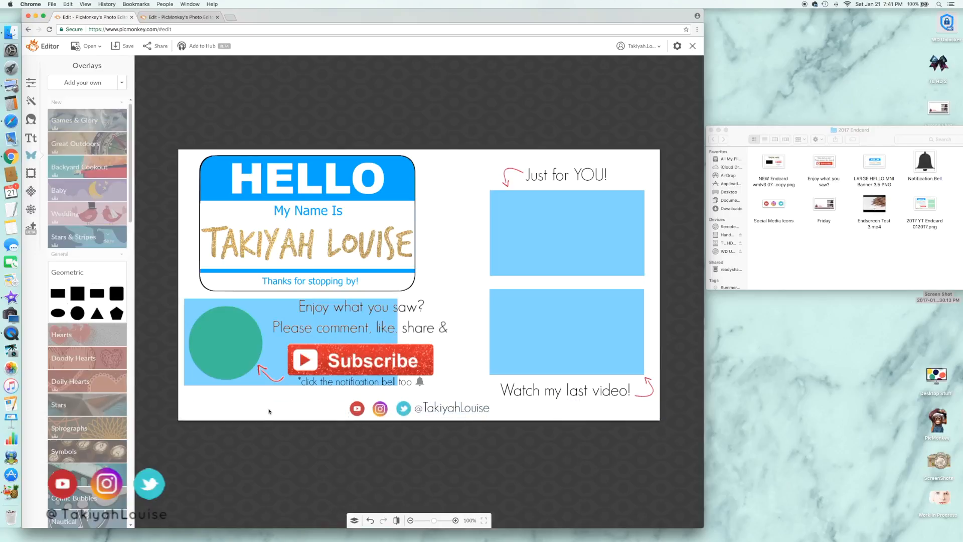
Delete the placement template shapes: the green circle, the blue box behind it and the two blue video boxes
left_click(231, 353)
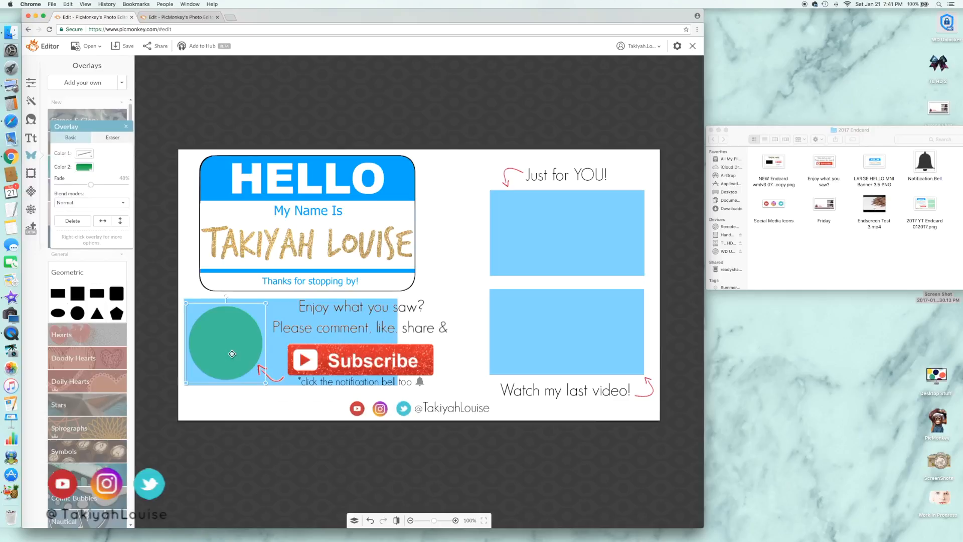
key("Delete")
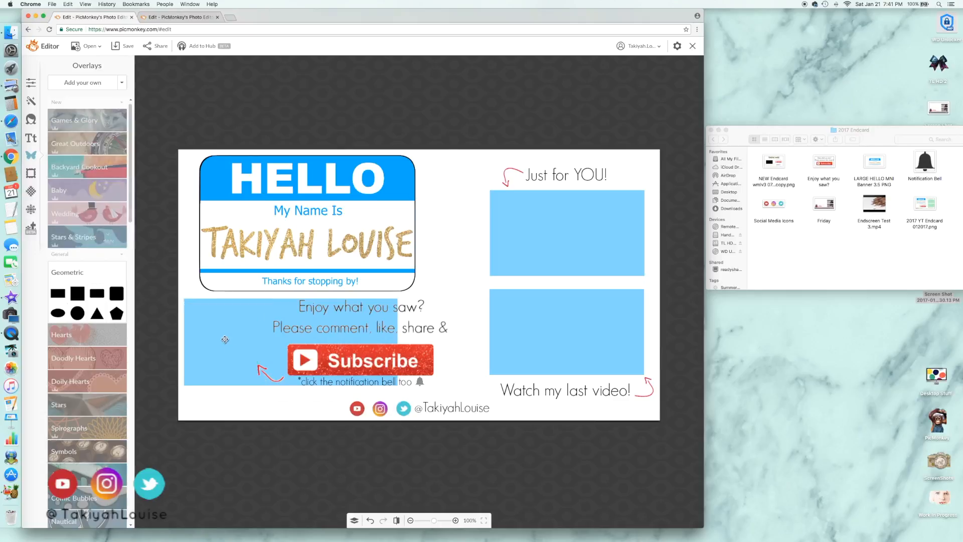
left_click(231, 354)
key("Delete")
left_click(593, 213)
key("Delete")
left_click(567, 331)
key("Delete")
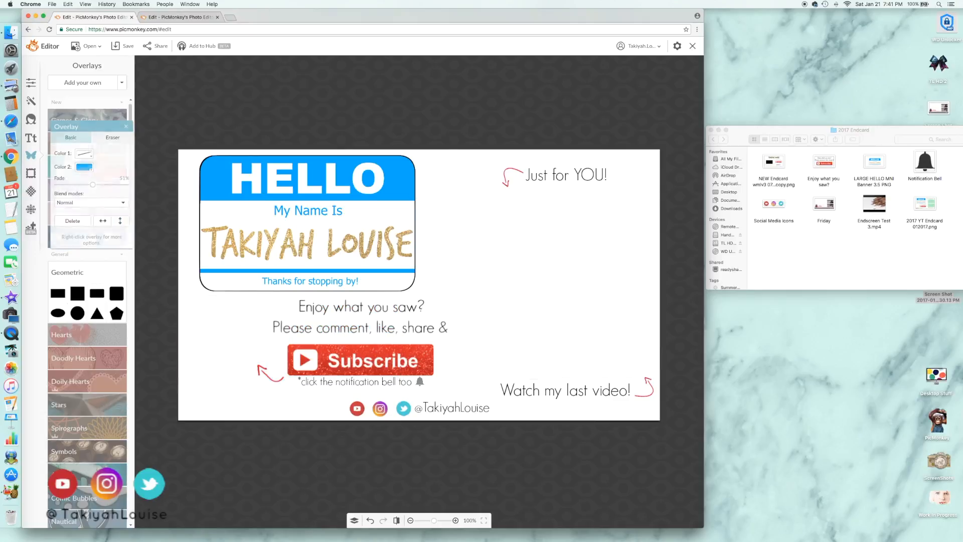
Save the card to the Desktop as a PNG named 2017 Endscreen
left_click(127, 46)
left_click(114, 82)
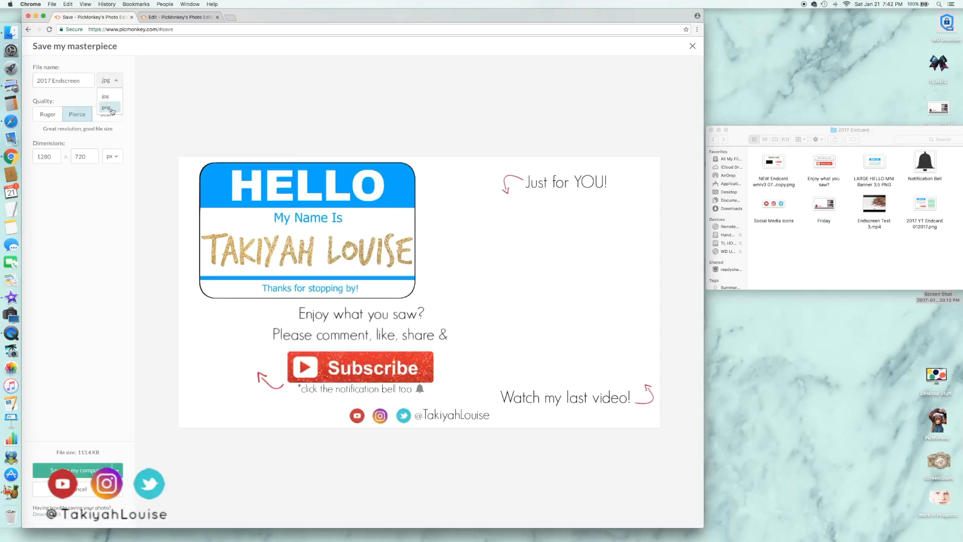
left_click(110, 108)
left_click(95, 471)
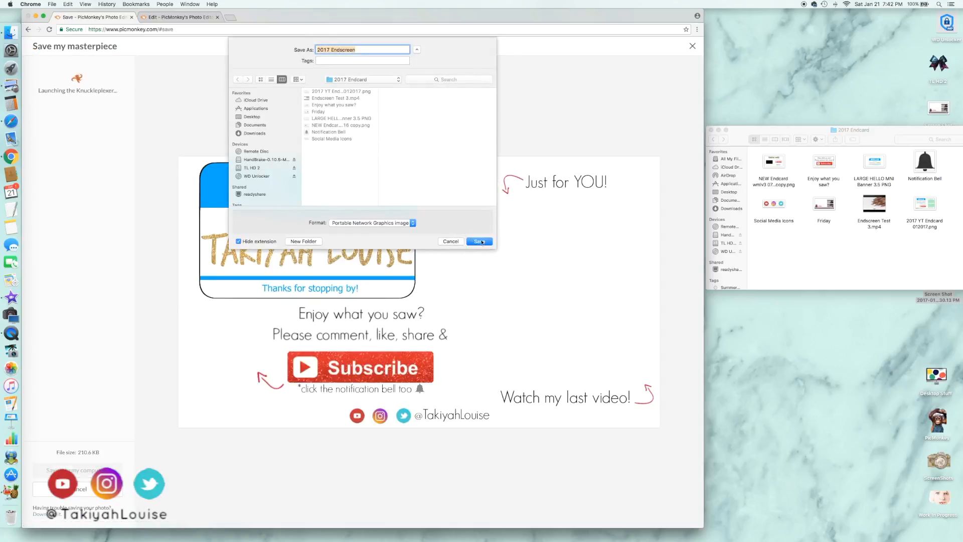
left_click(260, 117)
left_click(483, 242)
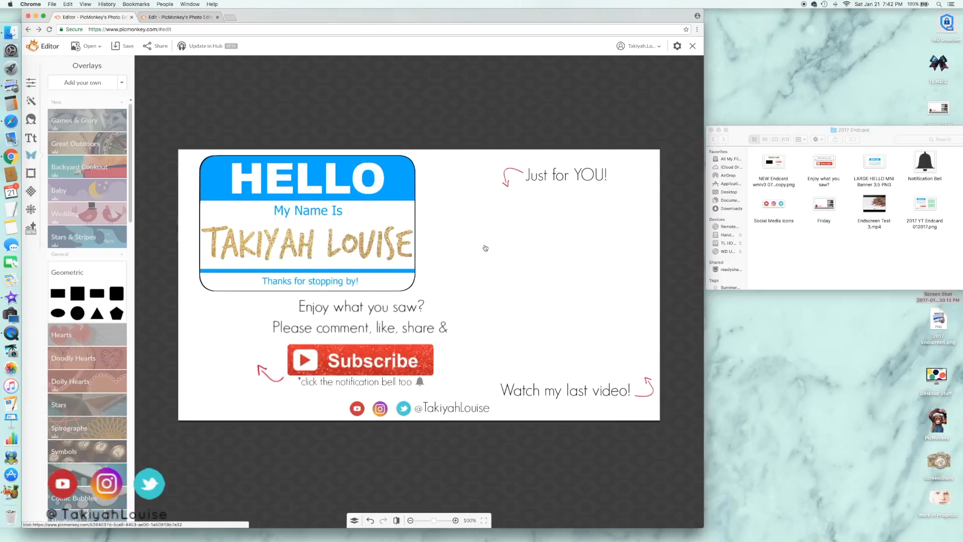
Close the 2017 Endcard folder, minimise the browser and switch to the End Screen Test project in iMovie
left_click(711, 130)
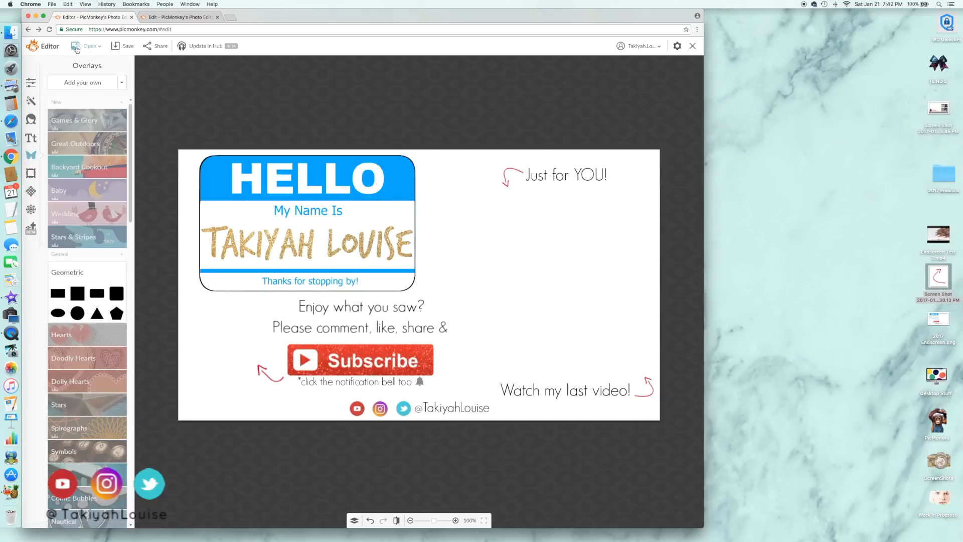
left_click(35, 16)
left_click(11, 297)
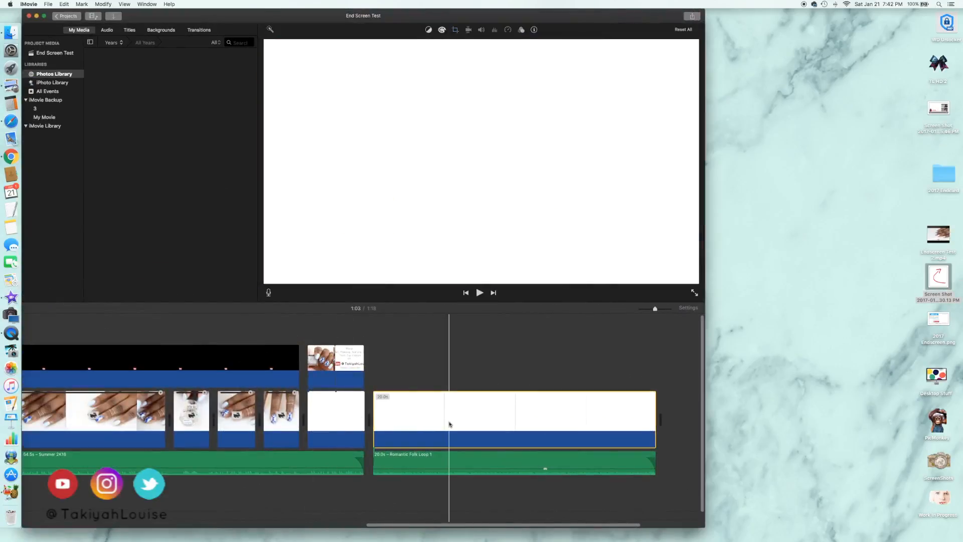
Shift the Romantic Folk Loop 1 music slightly earlier so it starts just before the white end clip
left_click(64, 4)
left_click(80, 13)
left_click(559, 465)
left_click_drag(559, 465, 551, 467)
Replace the white end clip with 2017 Endscreen.png and line the Romantic Folk Loop 1 music up beneath it
left_click(566, 425)
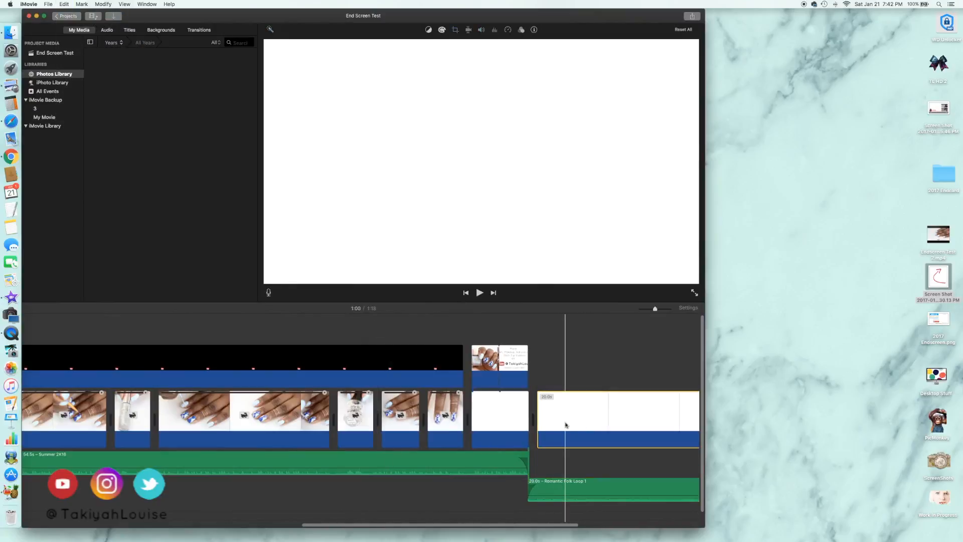
key("Delete")
left_click_drag(937, 321, 571, 426)
left_click_drag(586, 489, 598, 481)
scroll(605, 442, "right", 5)
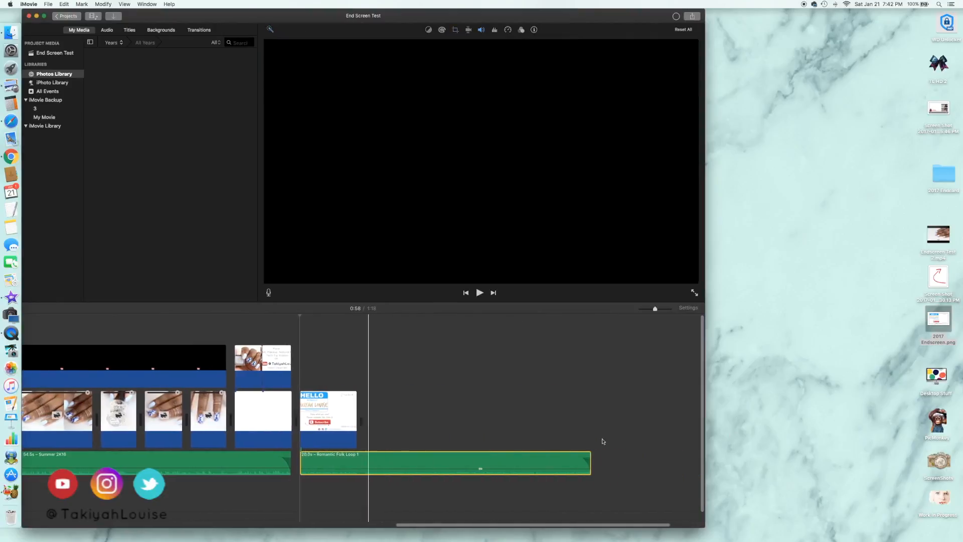
Extend the end screen image to match the 20-second music clip and set its crop style to Fit
left_click_drag(358, 421, 590, 421)
left_click(515, 417)
left_click(455, 29)
left_click(368, 44)
left_click(421, 410)
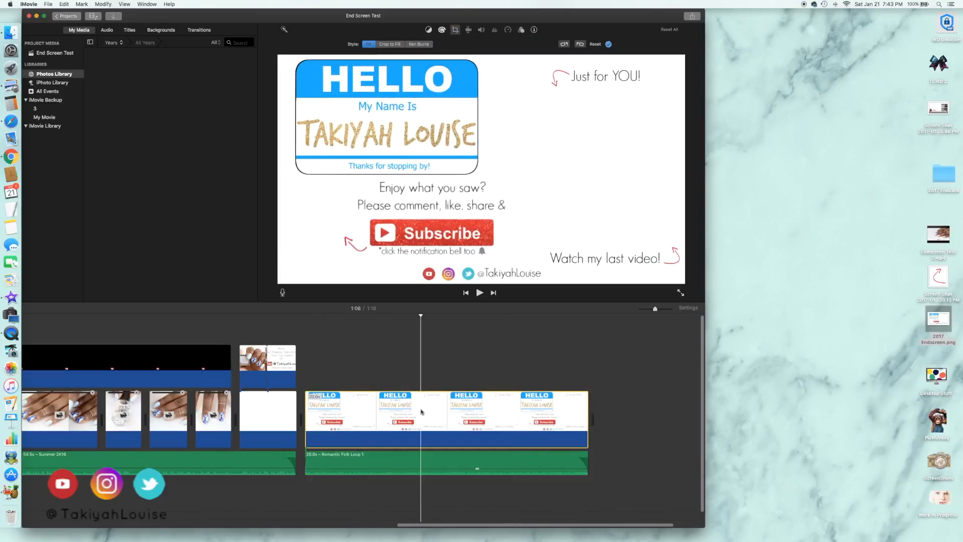
Export the project as a video file named Endscreen Test 3 at 720p 60 and Best (ProRes) quality to the Desktop
left_click(48, 4)
mouse_move(100, 113)
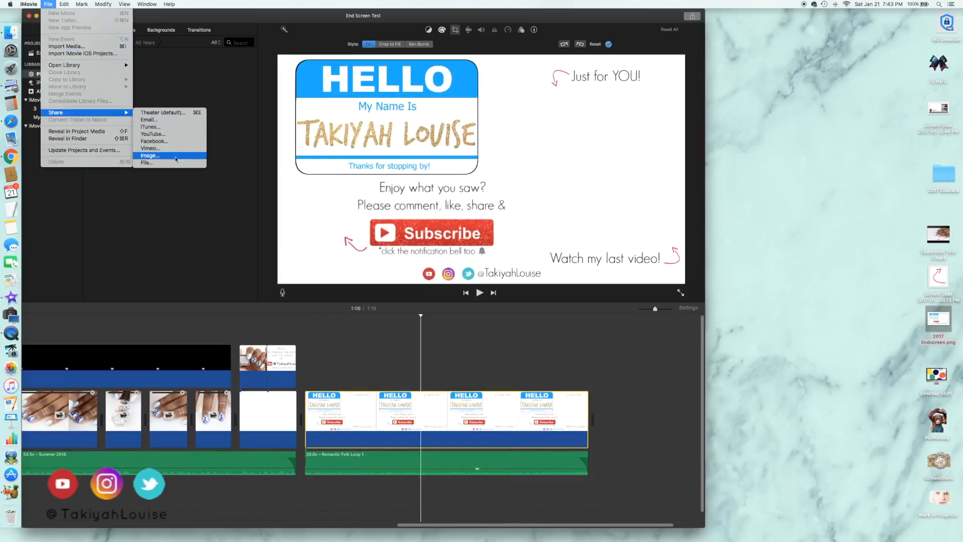
left_click(175, 163)
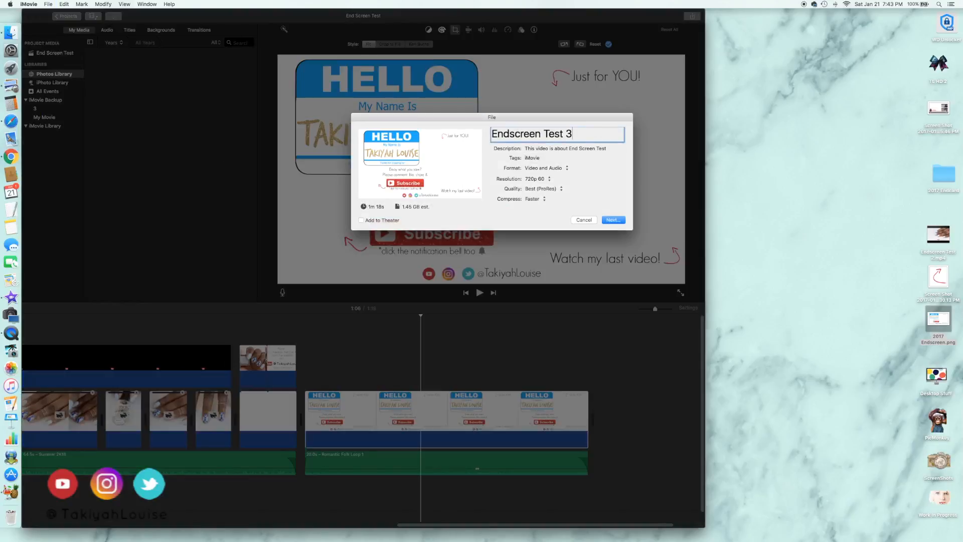
left_click(612, 220)
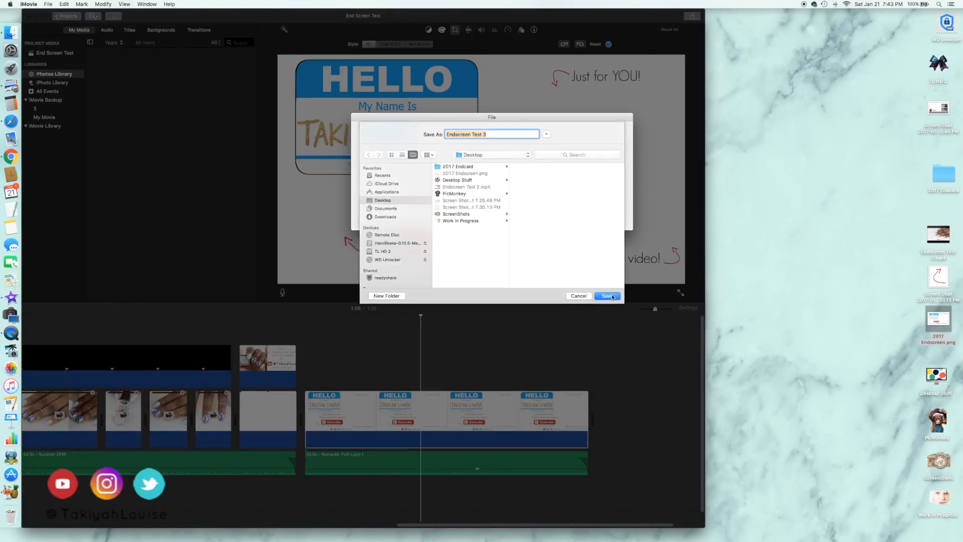
left_click(612, 296)
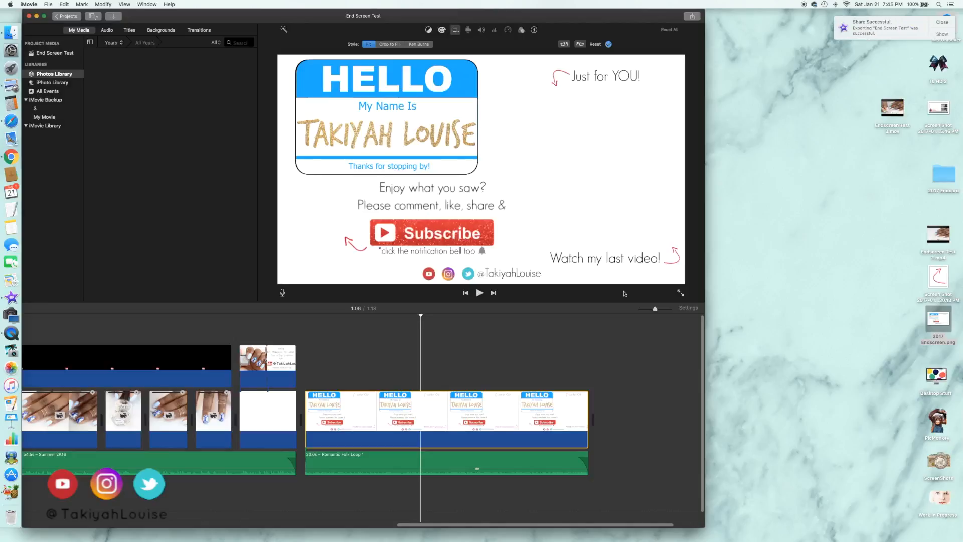
Dismiss the export notification and put the iMovie window away
left_click(941, 23)
left_click(36, 16)
left_click(28, 15)
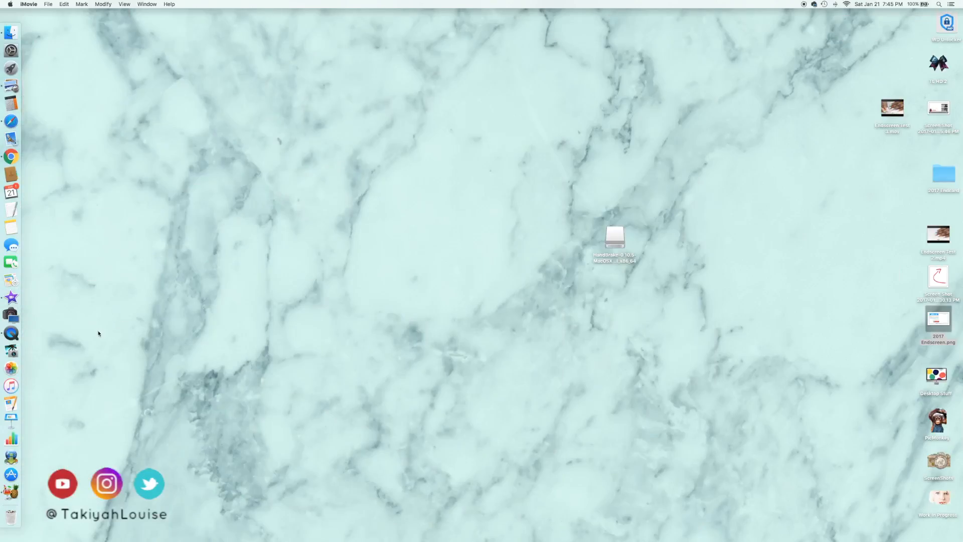
Switch to HandBrake, load Endscreen Test 3.mov as the source and encode it to an MP4 file
left_click(11, 491)
left_click(324, 102)
double_click(466, 161)
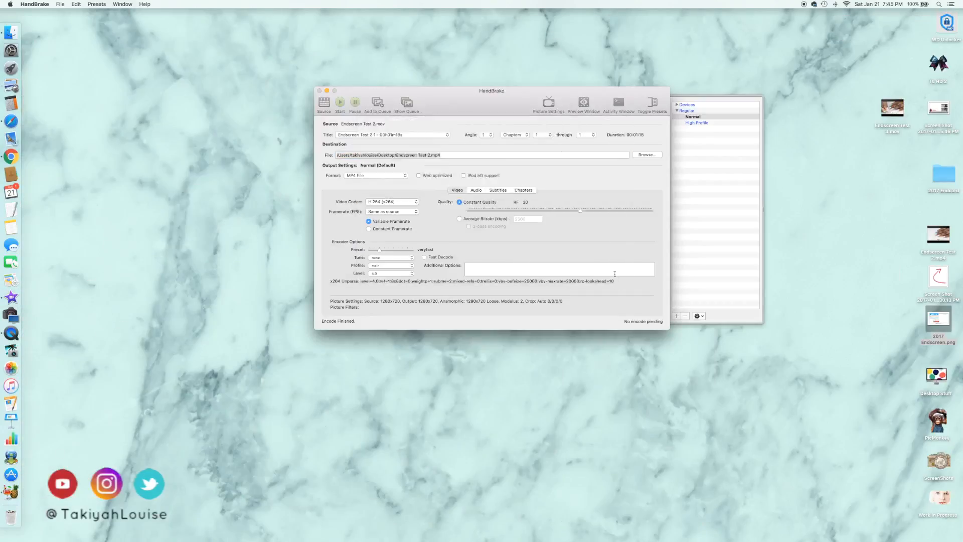
left_click(340, 103)
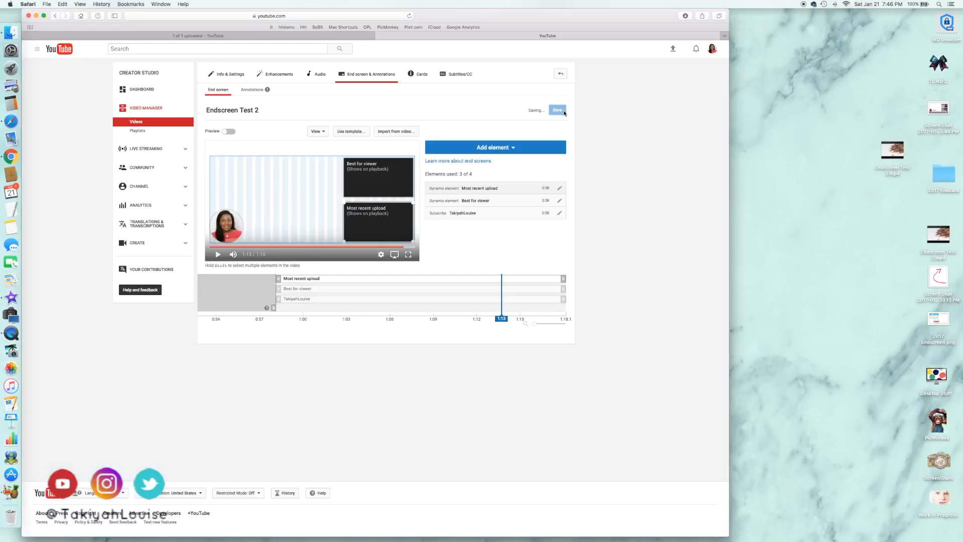
Upload Endscreen Test 3.mp4 to YouTube as a private video and finish the upload
left_click(673, 50)
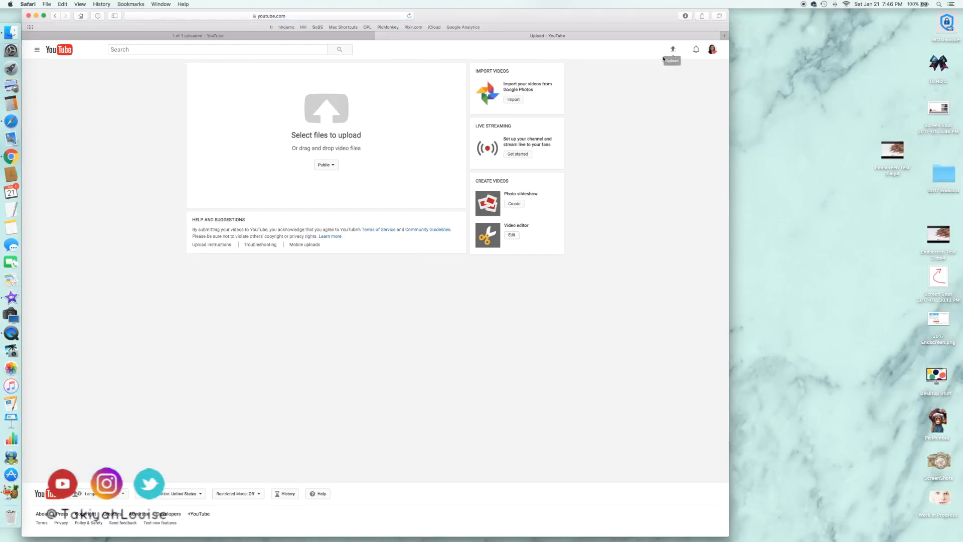
left_click(331, 172)
left_click(331, 194)
left_click_drag(897, 153, 379, 125)
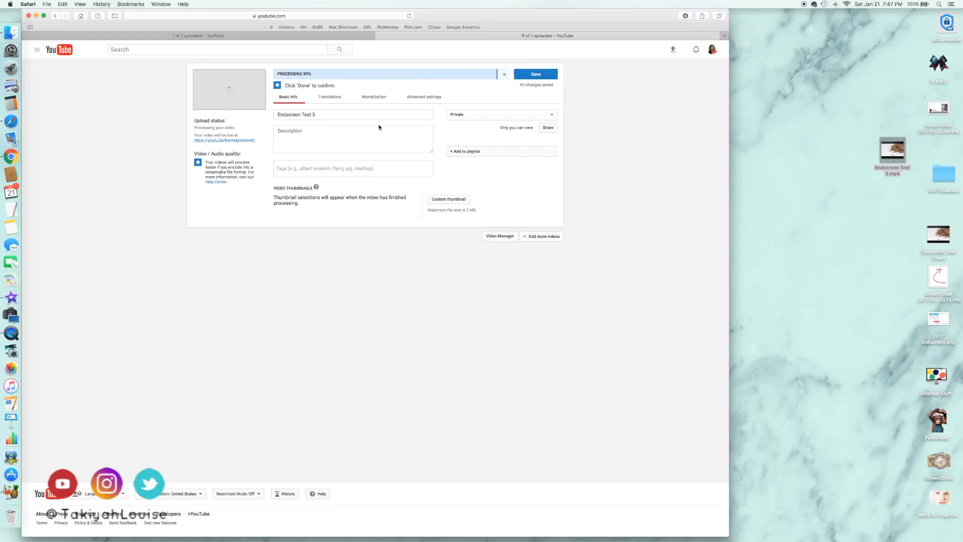
left_click(538, 75)
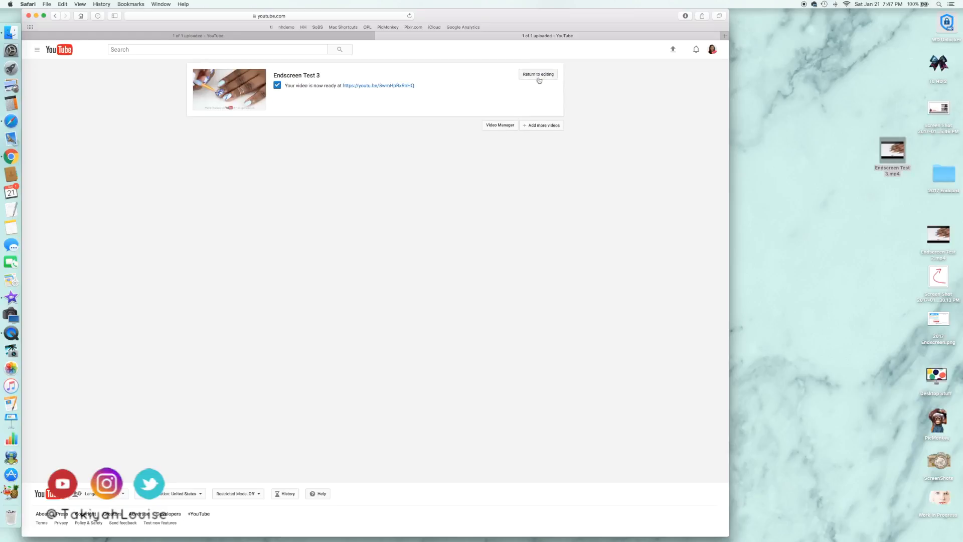
Open Endscreen Test 3 from the Video Manager in the end screen editor and preview its end screen
left_click(504, 126)
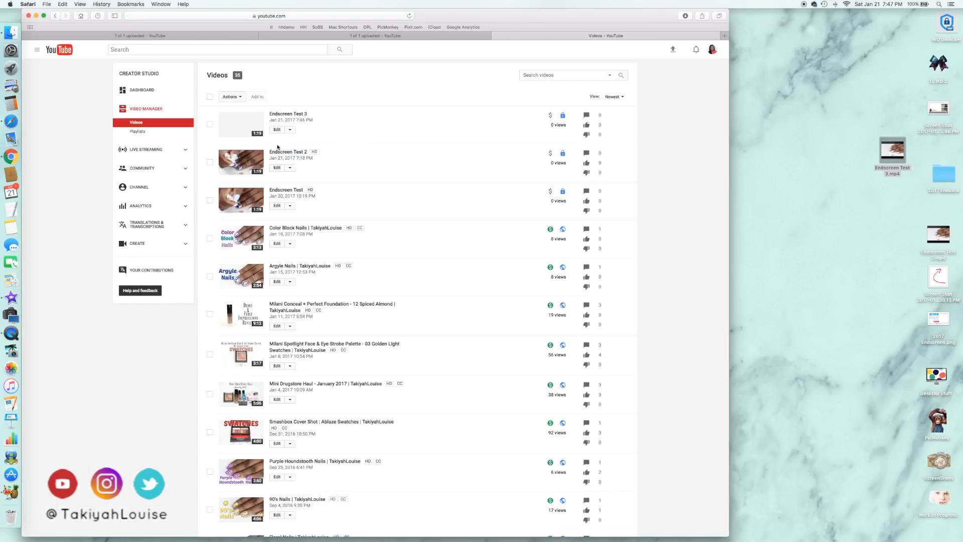
left_click(277, 130)
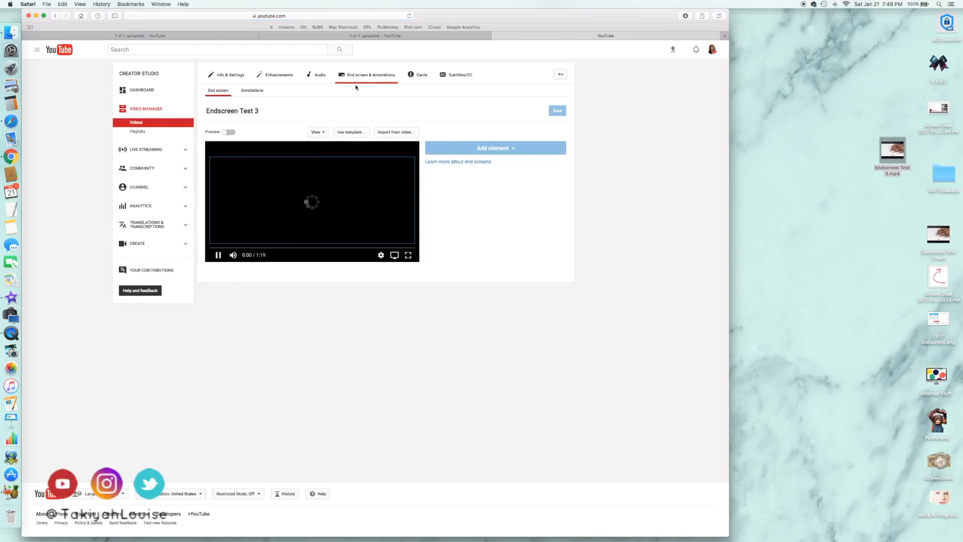
left_click(229, 132)
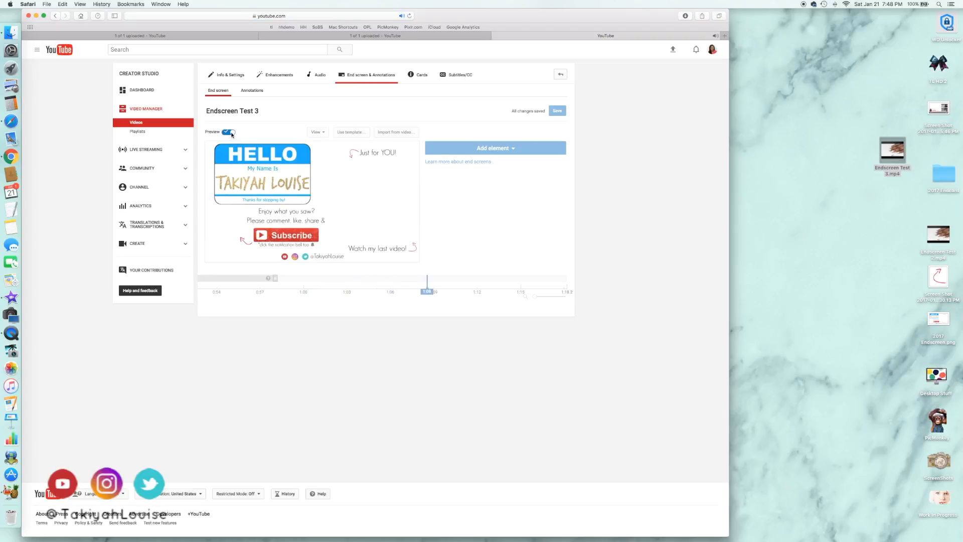
left_click(230, 133)
Add a Most recent upload video element and place it directly above the "Watch my last video!" text
left_click(498, 148)
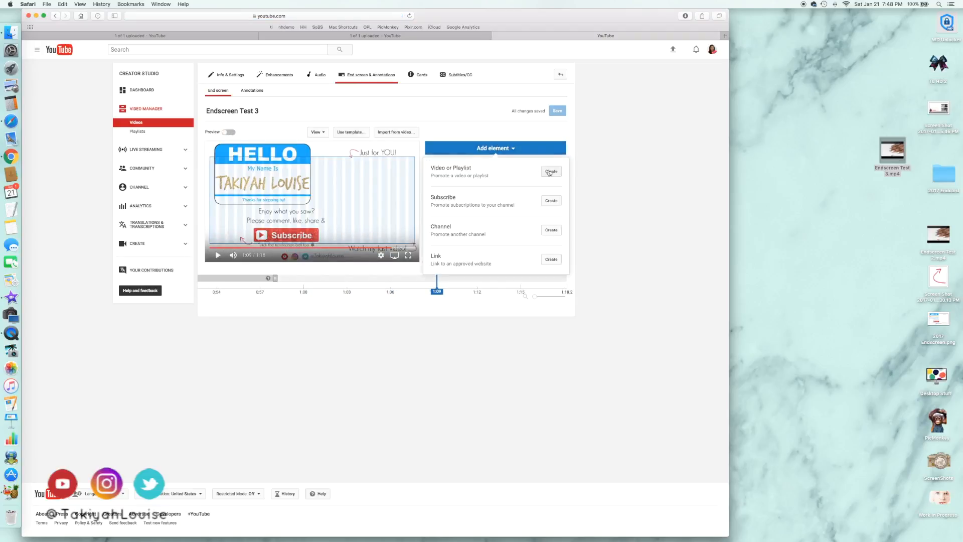
left_click(550, 173)
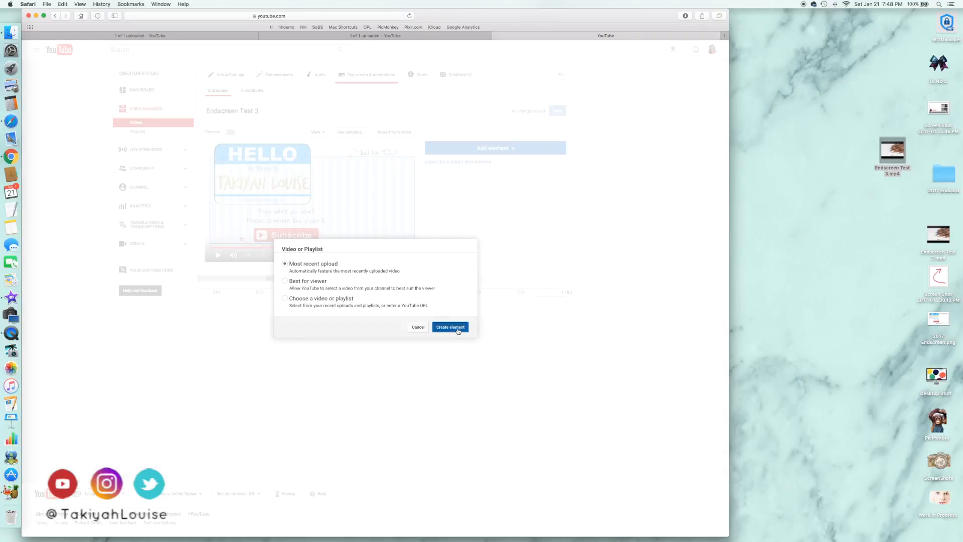
left_click(450, 327)
left_click_drag(386, 219, 386, 220)
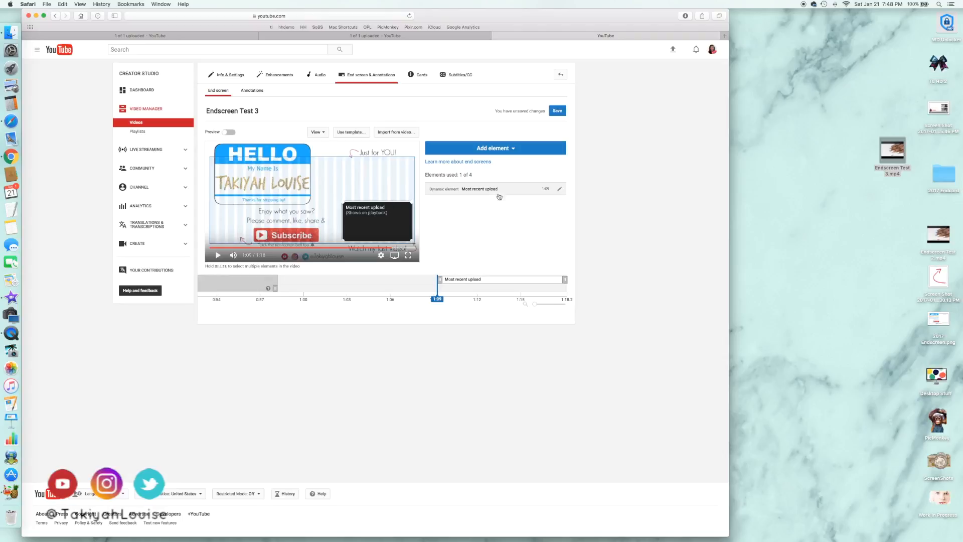
Add a Best for viewer video element and place it directly below the "Just for YOU!" text, above the Most recent upload element
left_click(496, 148)
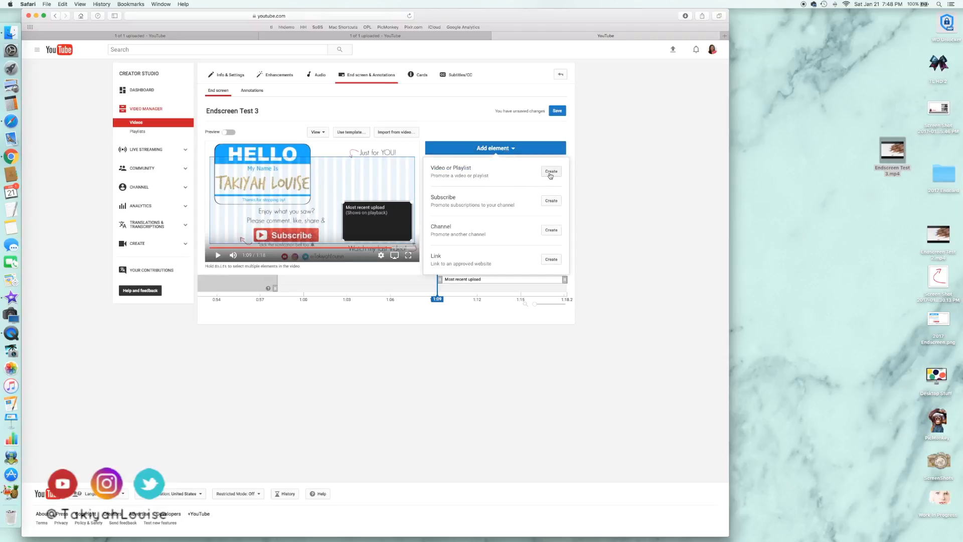
left_click(550, 172)
left_click(449, 325)
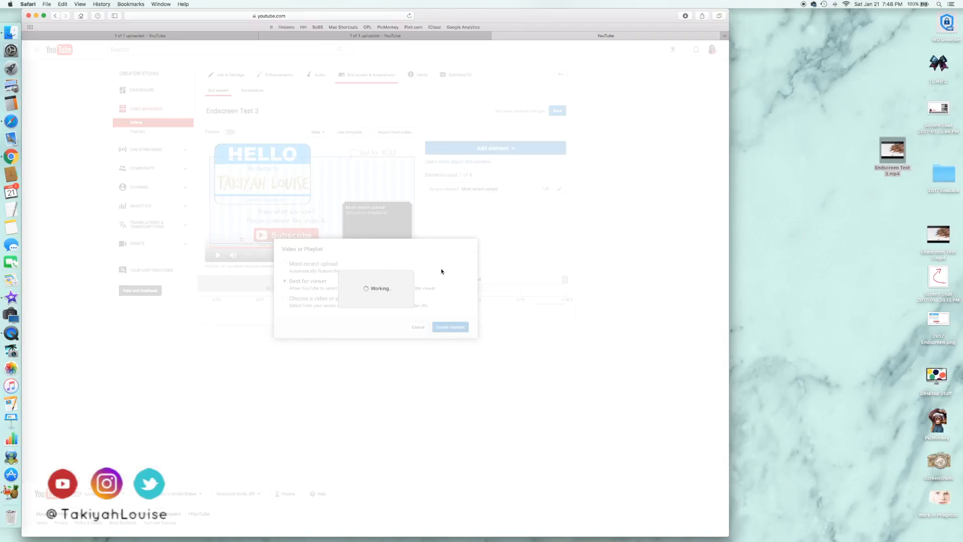
left_click_drag(377, 181, 382, 184)
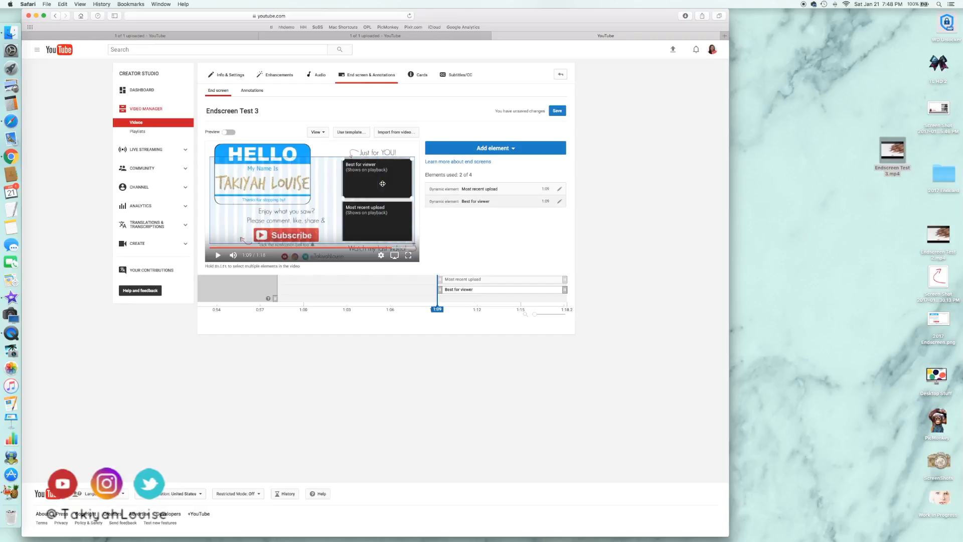
Add a Subscribe element and place it beside the red Subscribe graphic, below the name tag
left_click(499, 148)
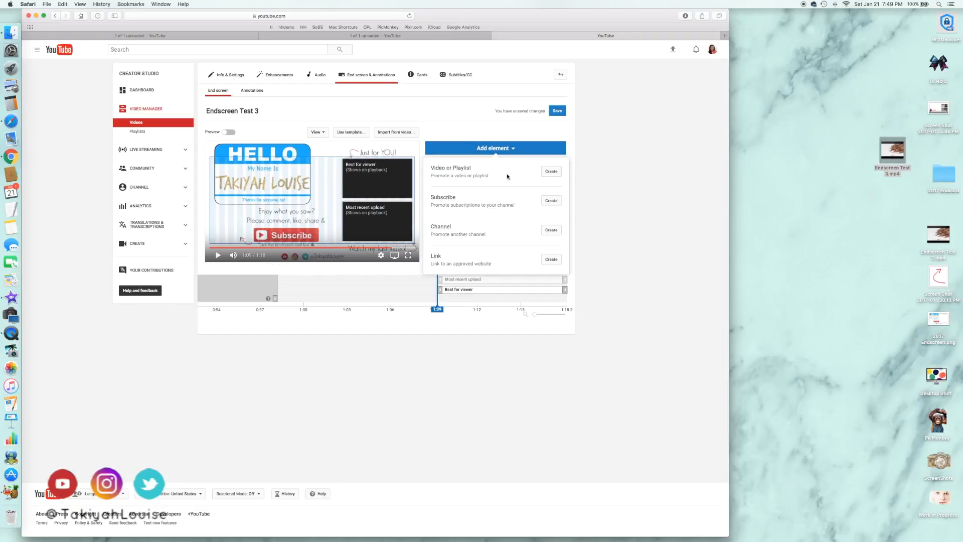
left_click(553, 198)
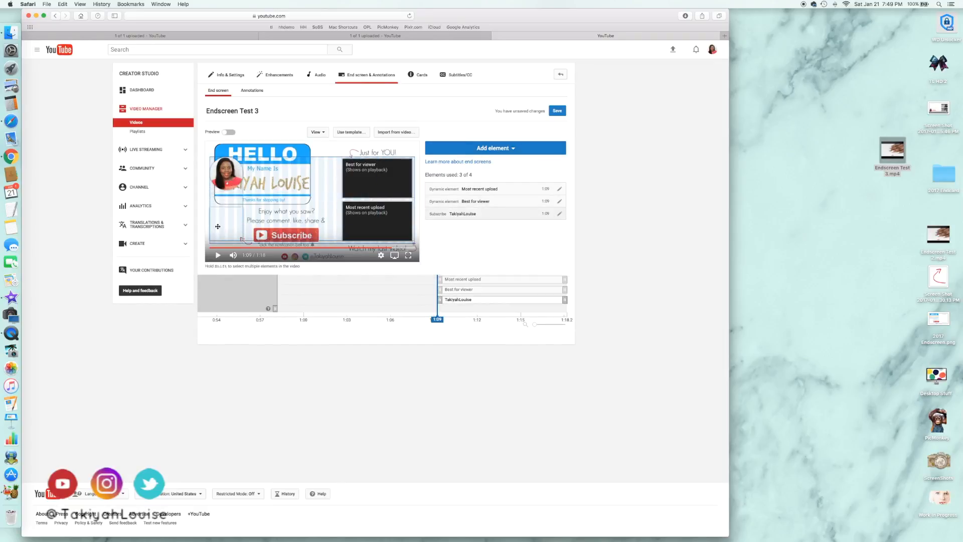
left_click_drag(231, 177, 217, 232)
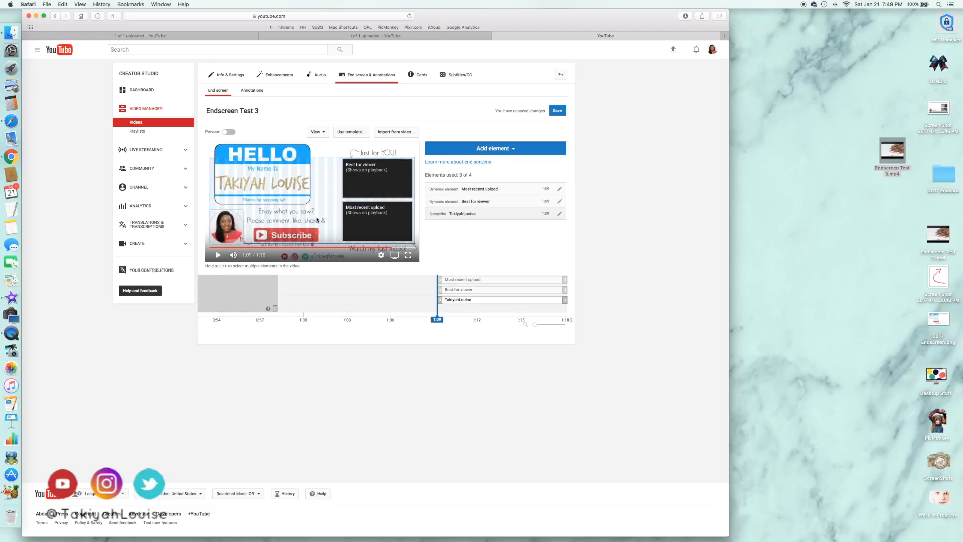
Extend all three end screen elements to start at 0:58 and preview the end screen
left_click_drag(438, 279, 278, 289)
left_click_drag(437, 300, 275, 298)
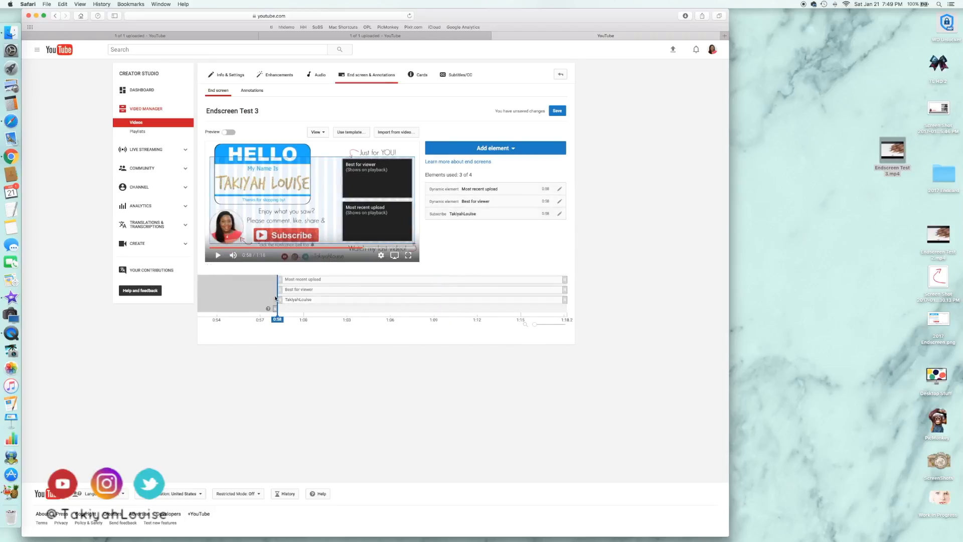
left_click(226, 133)
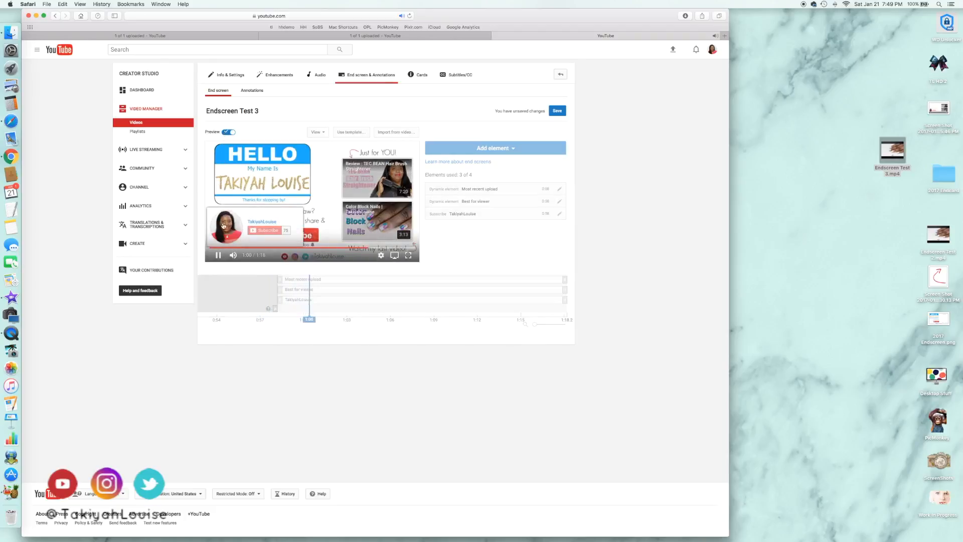